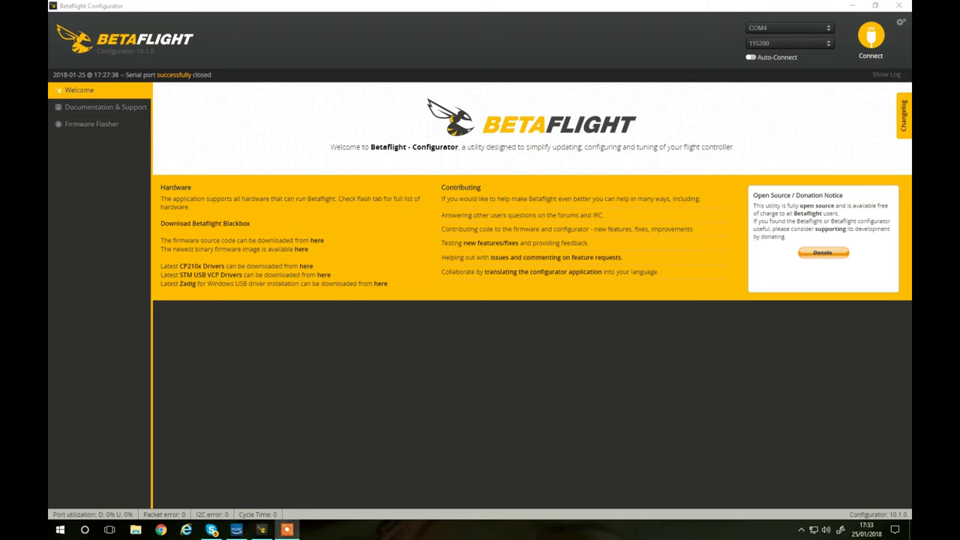
Connect to the flight controller on COM4 at 115200 and review its receiver channels and battery settings
{"action": "left_click", "coordinate": [870, 36]}
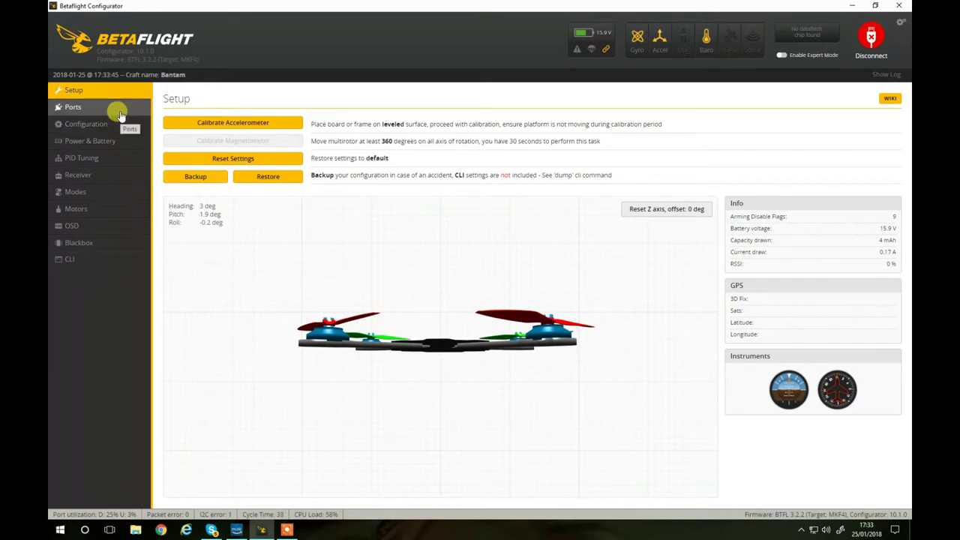
{"action": "left_click", "coordinate": [113, 174]}
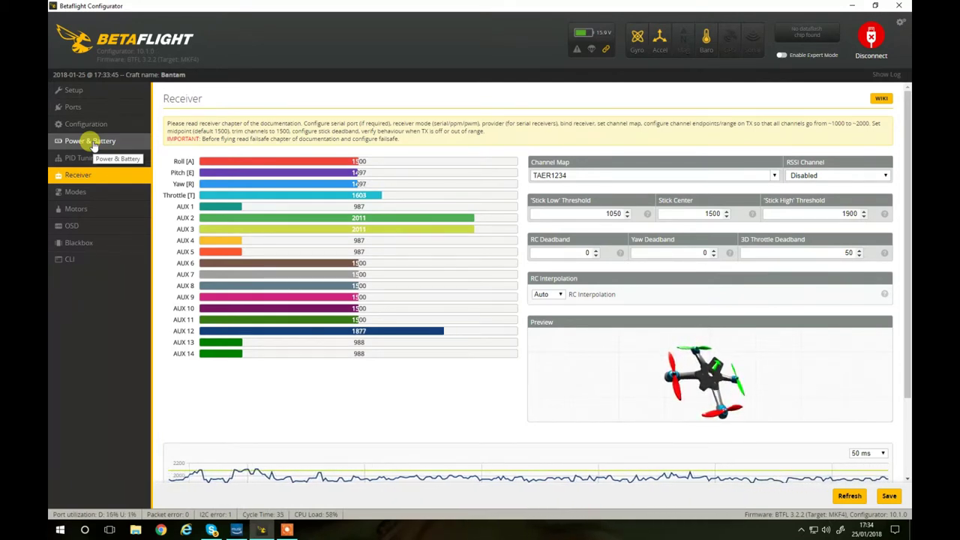
{"action": "left_click", "coordinate": [93, 144]}
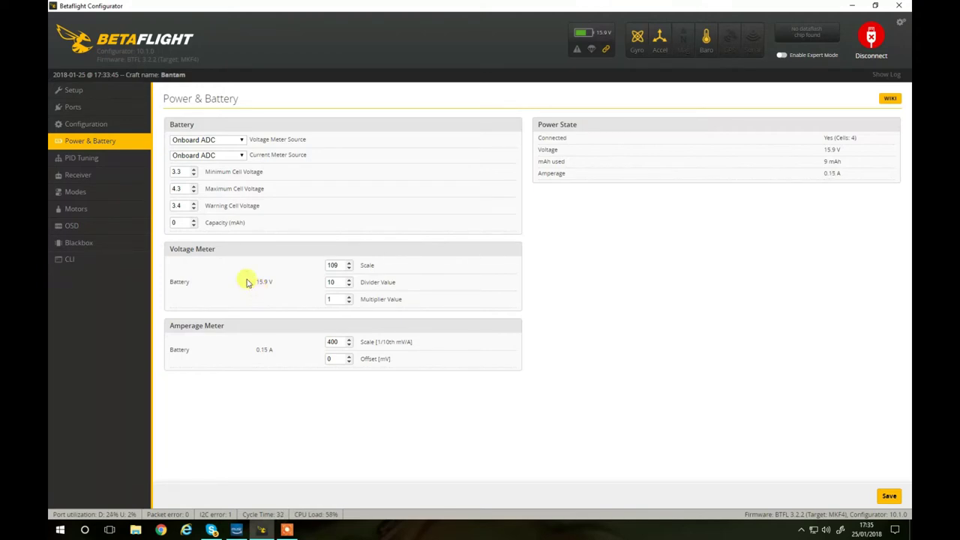
Enable motor control in the motor test settings by acknowledging that the propellers are removed
{"action": "left_click", "coordinate": [122, 208]}
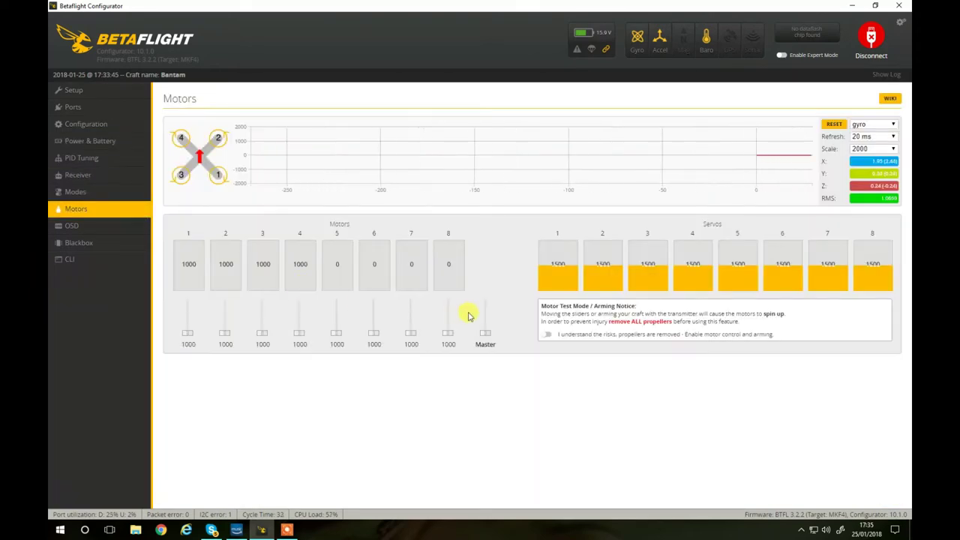
{"action": "left_click", "coordinate": [547, 335]}
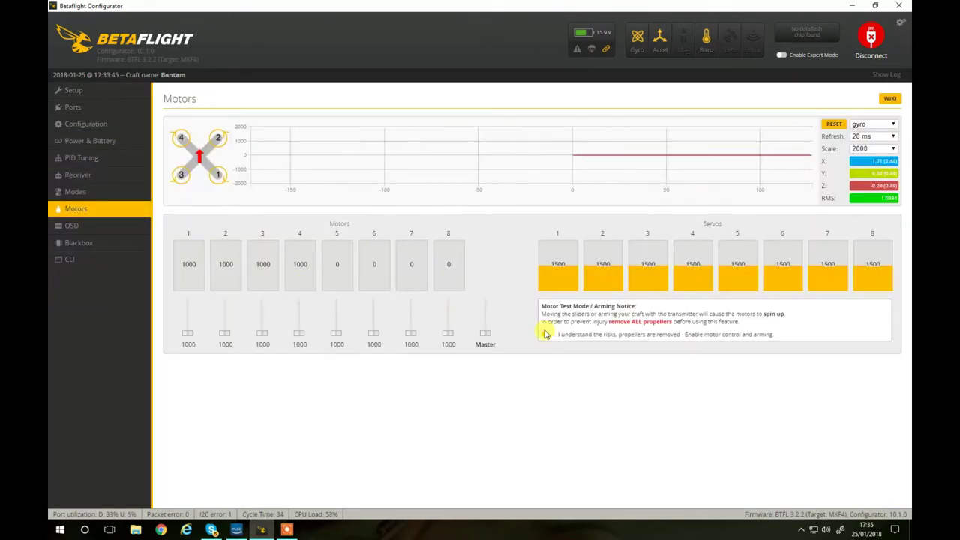
{"action": "left_click_drag", "start_coordinate": [674, 321], "coordinate": [612, 320]}
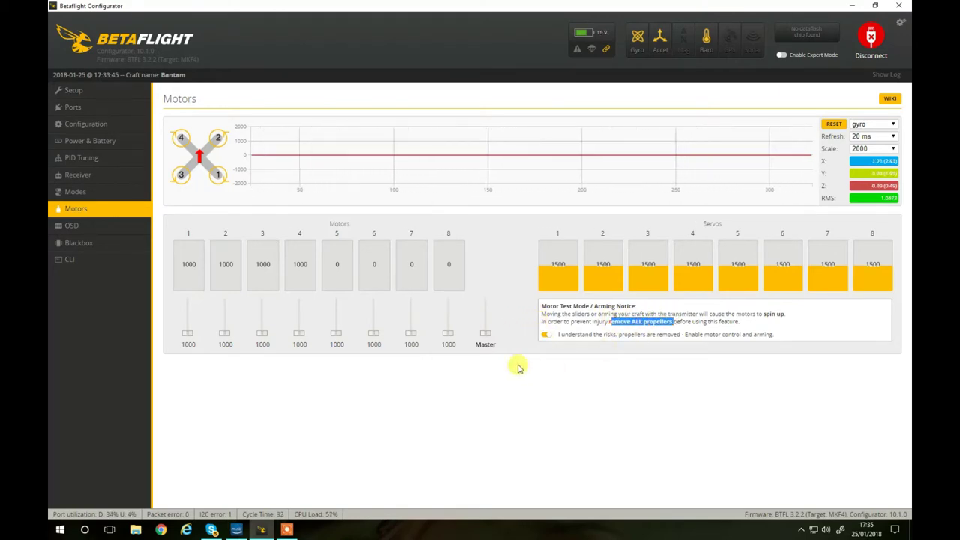
{"action": "scroll", "coordinate": [489, 334], "scroll_direction": "up", "scroll_amount": 2}
{"action": "scroll", "coordinate": [489, 334], "scroll_direction": "down", "scroll_amount": 2}
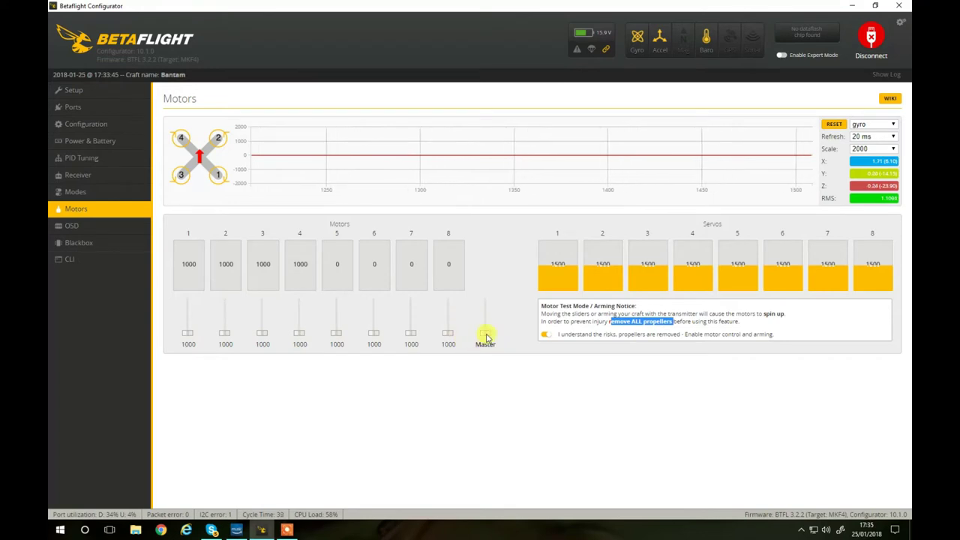
Test-spin all four motors together by raising the master throttle to about 1056, and return it to 1000
{"action": "left_click_drag", "start_coordinate": [488, 338], "coordinate": [489, 337]}
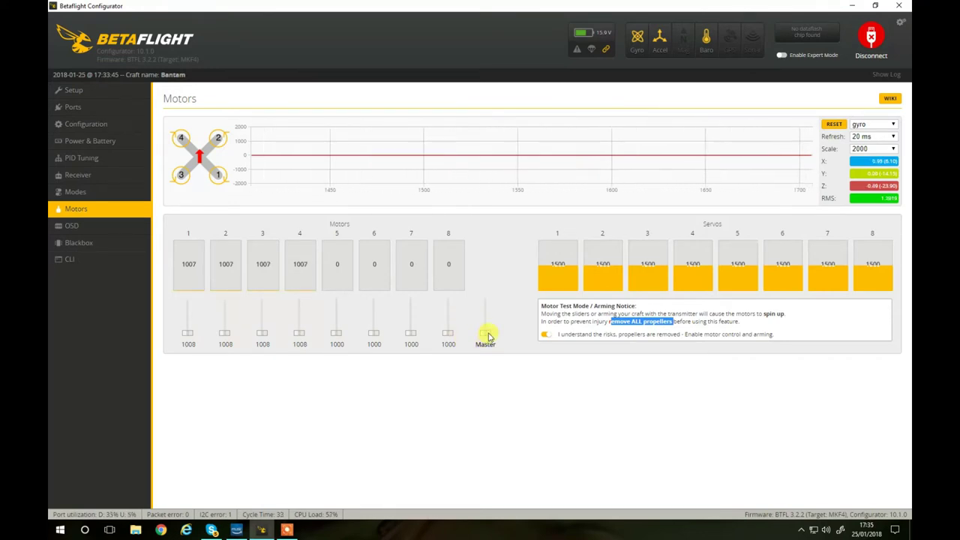
{"action": "left_click_drag", "start_coordinate": [488, 337], "coordinate": [488, 336]}
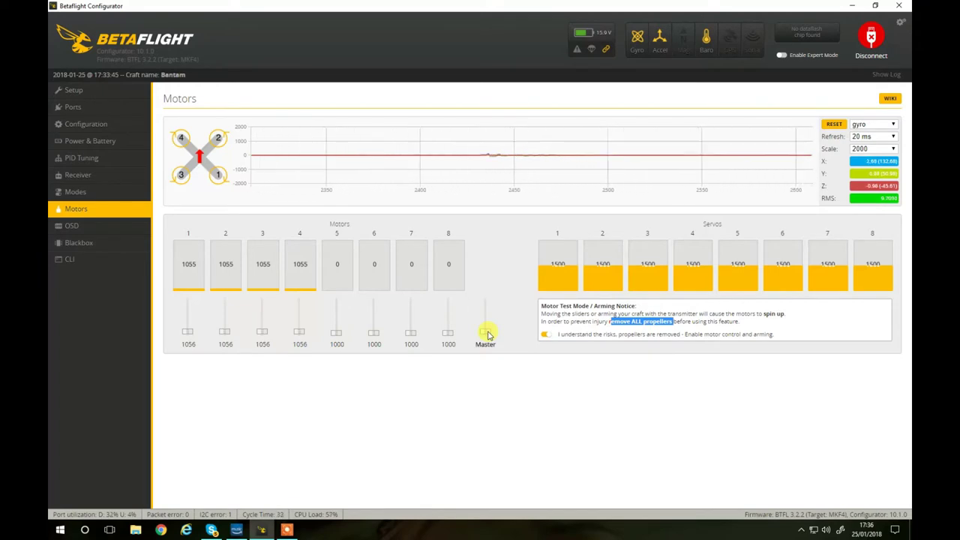
{"action": "left_click", "coordinate": [486, 333]}
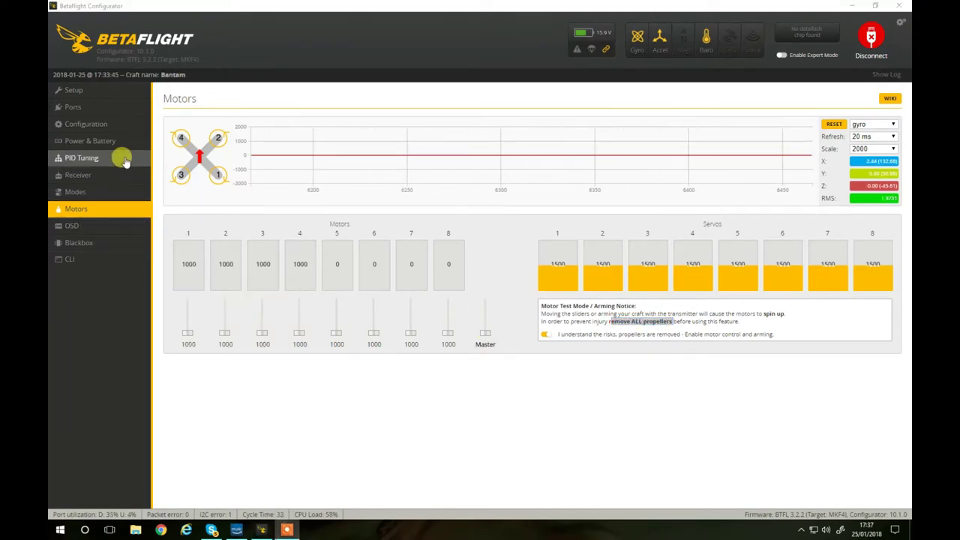
Add Angle and Horizon mode ranges on AUX 2, with the Horizon range spanning 1700 to 2100
{"action": "left_click", "coordinate": [94, 192]}
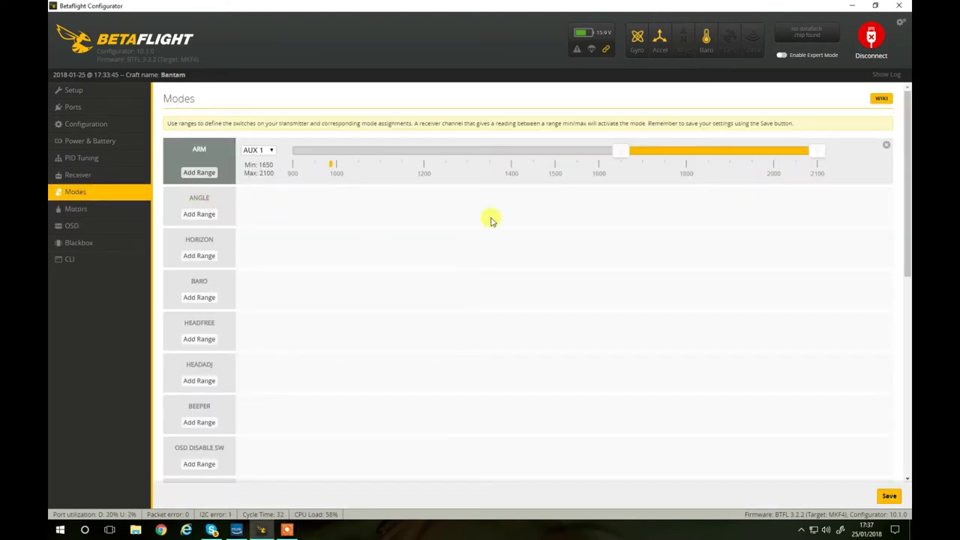
{"action": "scroll", "coordinate": [542, 177], "scroll_direction": "down", "scroll_amount": 10}
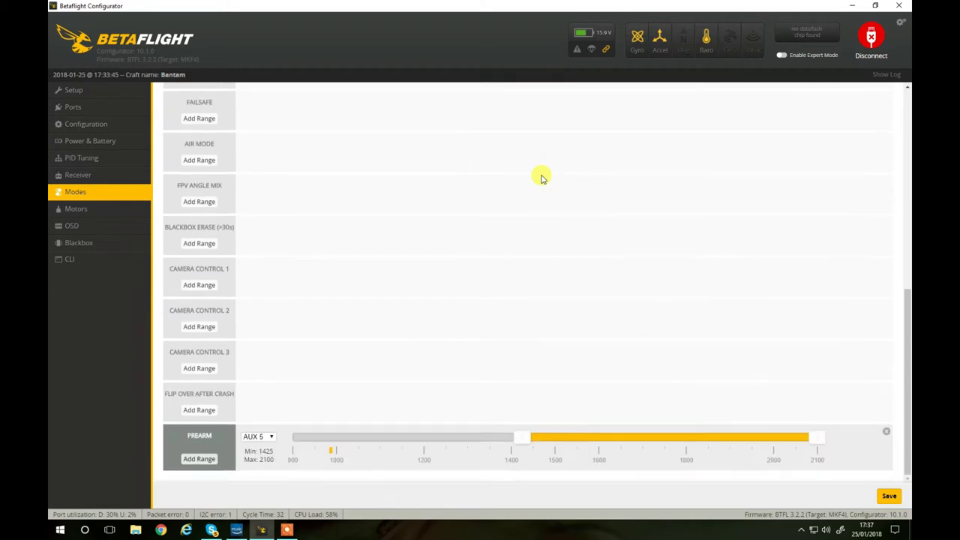
{"action": "scroll", "coordinate": [334, 321], "scroll_direction": "up", "scroll_amount": 10}
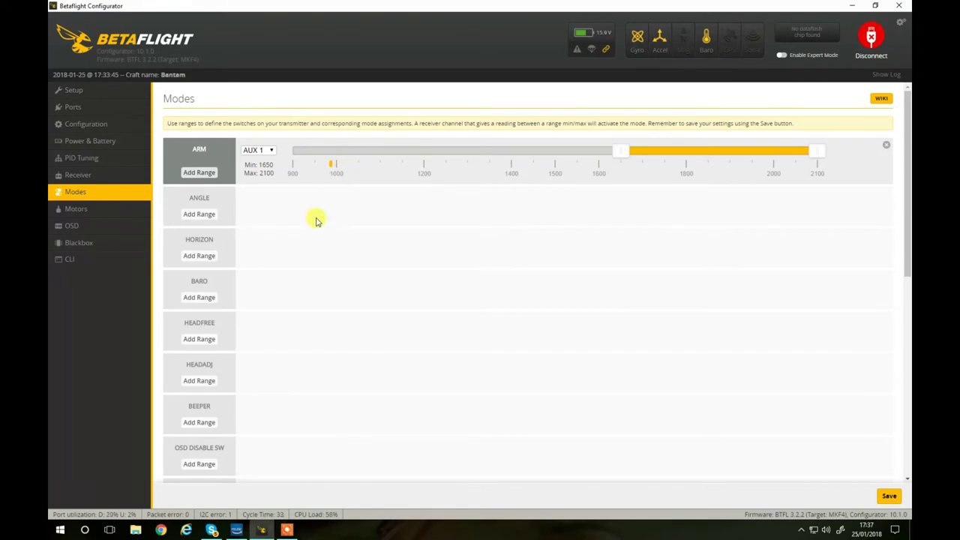
{"action": "left_click", "coordinate": [201, 216]}
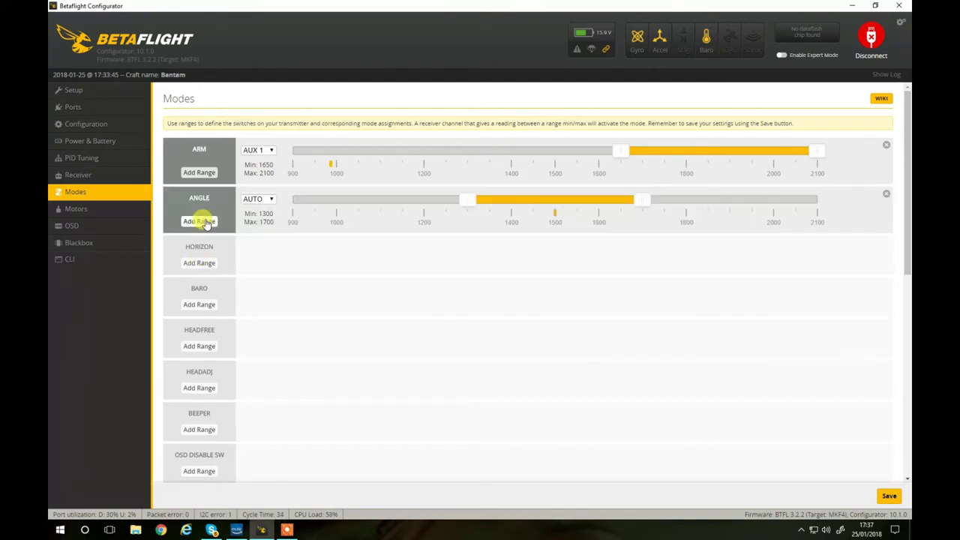
{"action": "left_click", "coordinate": [203, 263]}
{"action": "left_click", "coordinate": [262, 200]}
{"action": "left_click", "coordinate": [255, 225]}
{"action": "left_click", "coordinate": [259, 248]}
{"action": "left_click", "coordinate": [259, 275]}
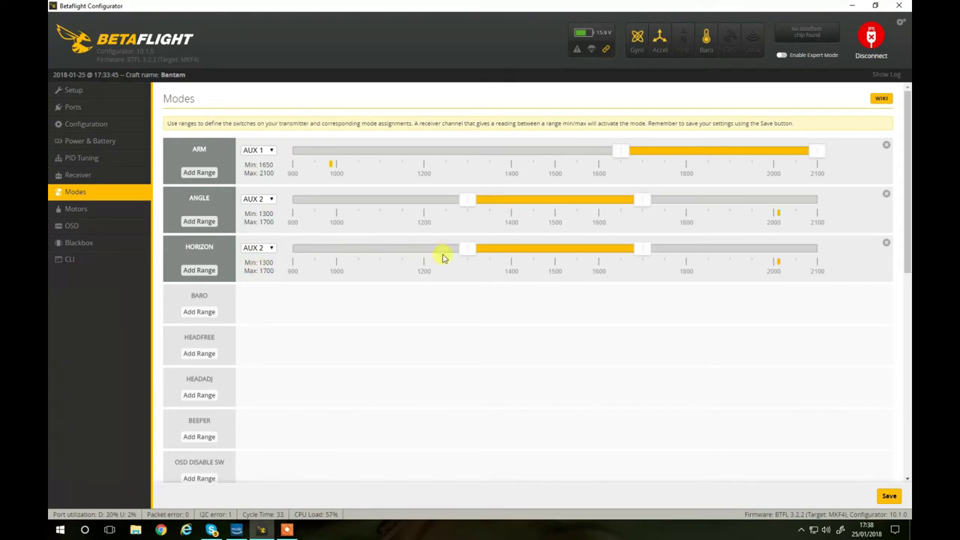
{"action": "left_click_drag", "start_coordinate": [627, 248], "coordinate": [816, 248]}
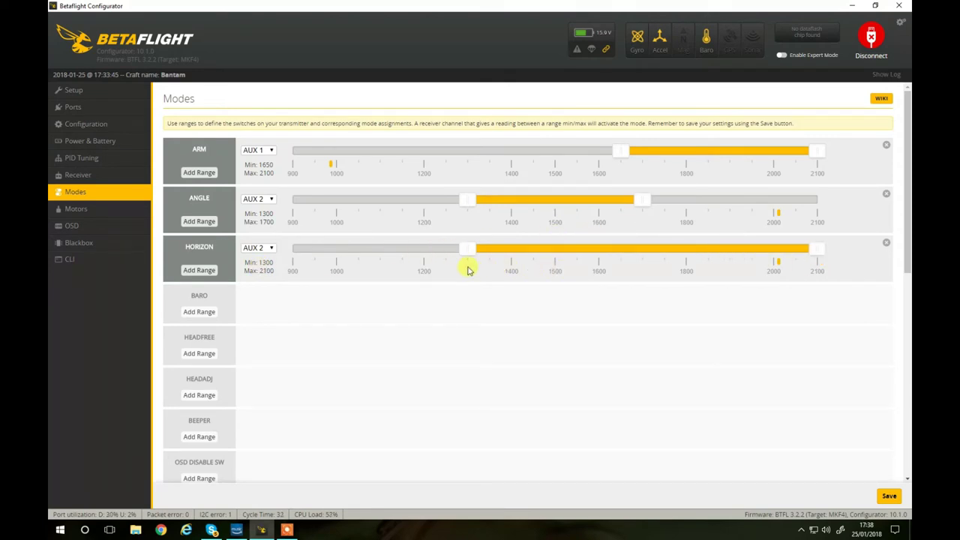
{"action": "left_click_drag", "start_coordinate": [475, 248], "coordinate": [655, 264]}
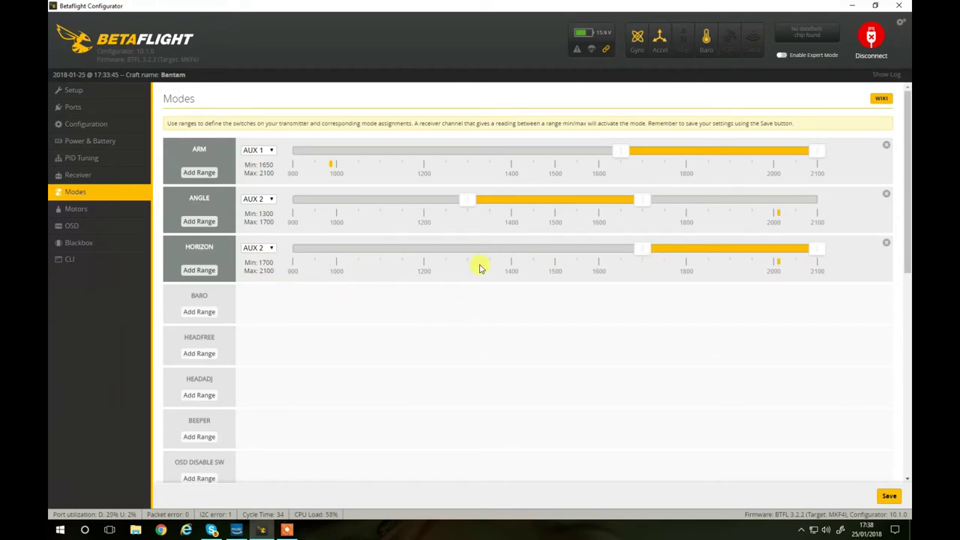
Add a Flip Over After Crash range on AUX 4 spanning 1300 to 2100
{"action": "scroll", "coordinate": [421, 280], "scroll_direction": "down", "scroll_amount": 2}
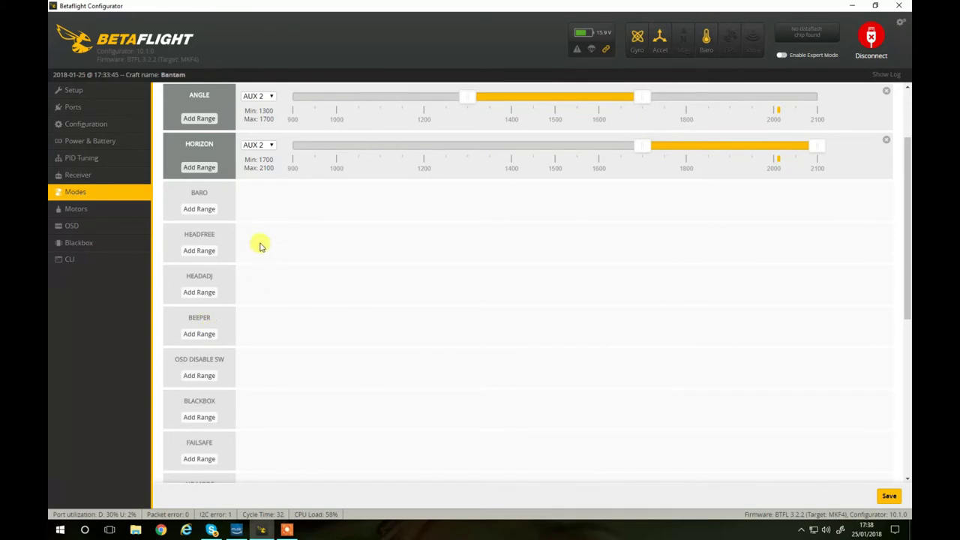
{"action": "scroll", "coordinate": [223, 306], "scroll_direction": "down", "scroll_amount": 1}
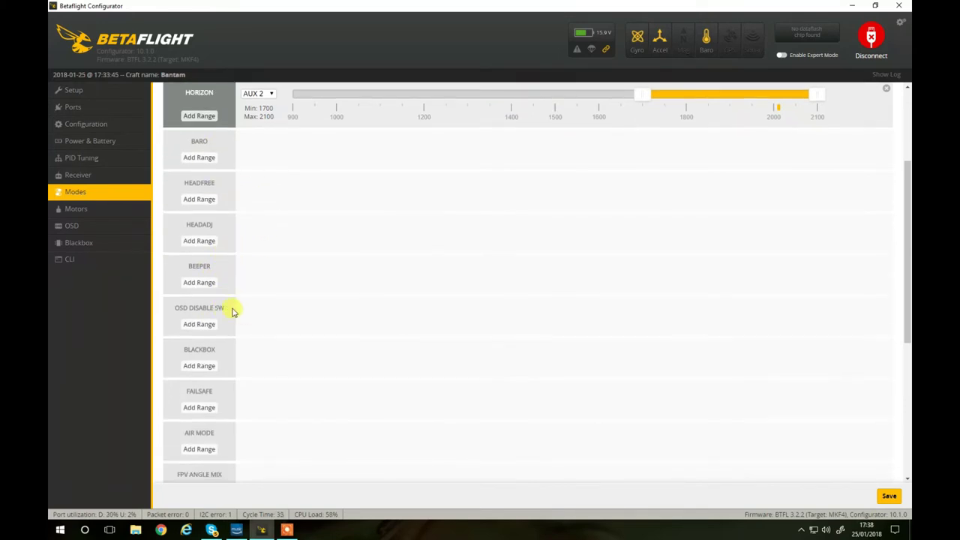
{"action": "scroll", "coordinate": [231, 305], "scroll_direction": "down", "scroll_amount": 3}
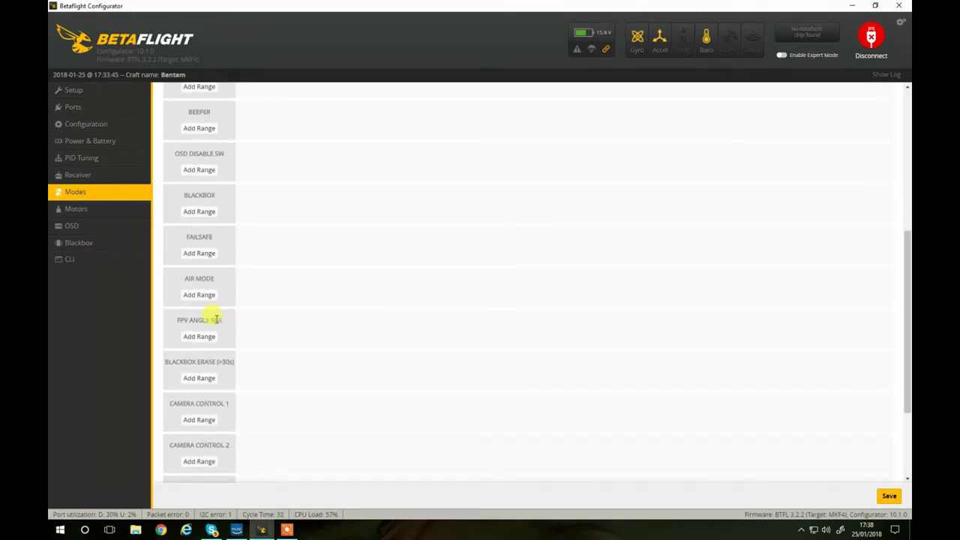
{"action": "scroll", "coordinate": [237, 335], "scroll_direction": "down", "scroll_amount": 3}
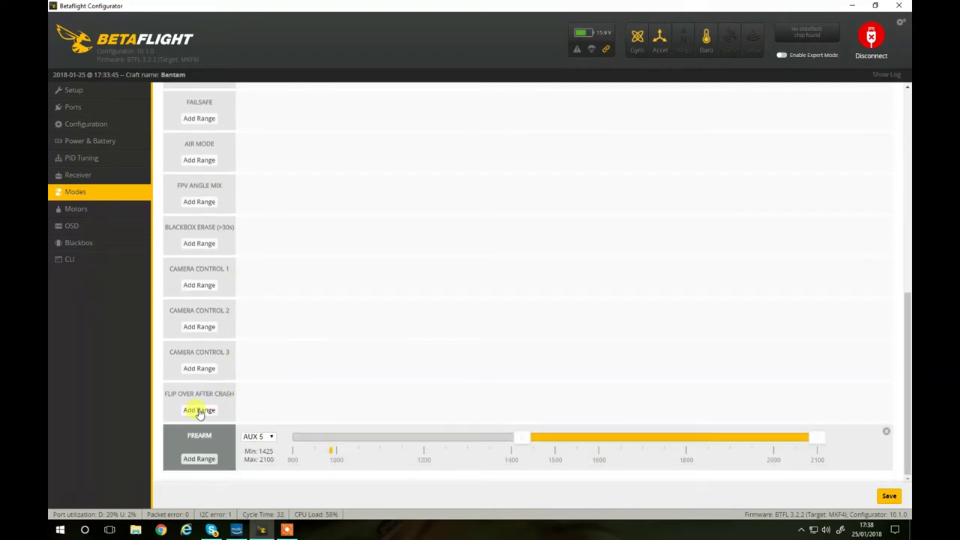
{"action": "left_click", "coordinate": [200, 410]}
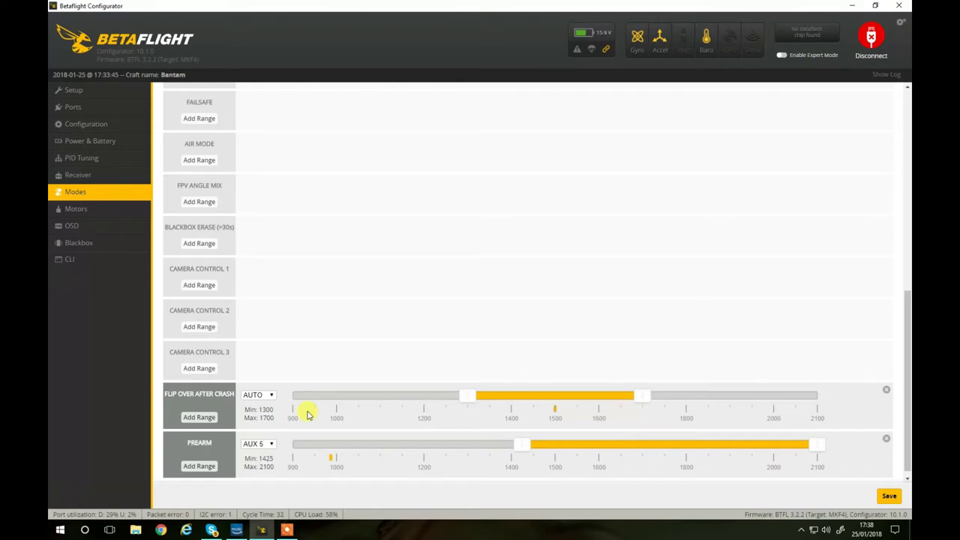
{"action": "left_click", "coordinate": [264, 395]}
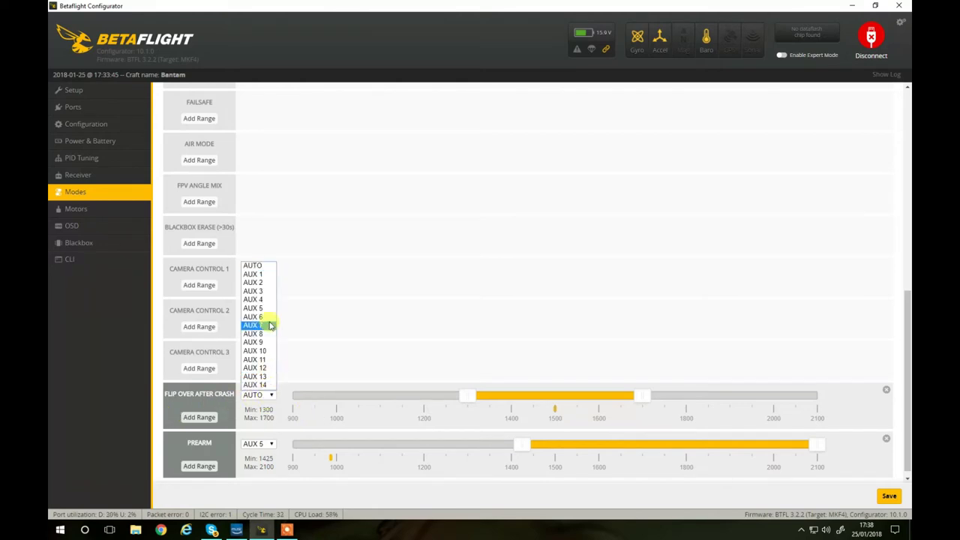
{"action": "left_click", "coordinate": [255, 291]}
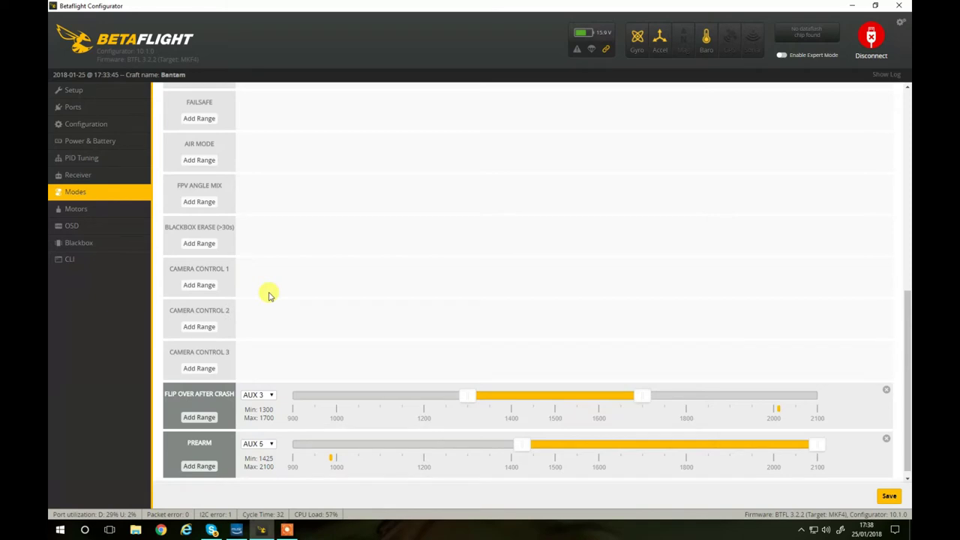
{"action": "left_click", "coordinate": [256, 395]}
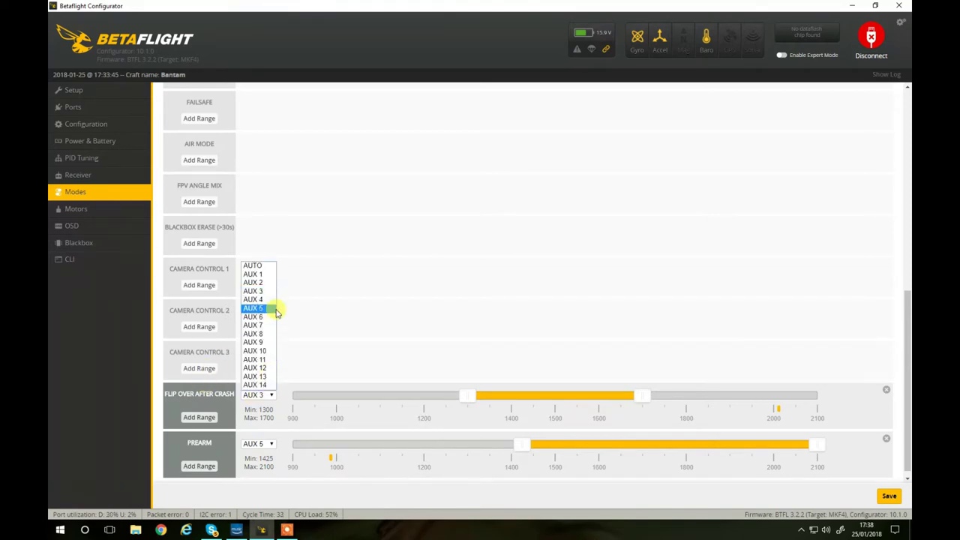
{"action": "left_click", "coordinate": [269, 300]}
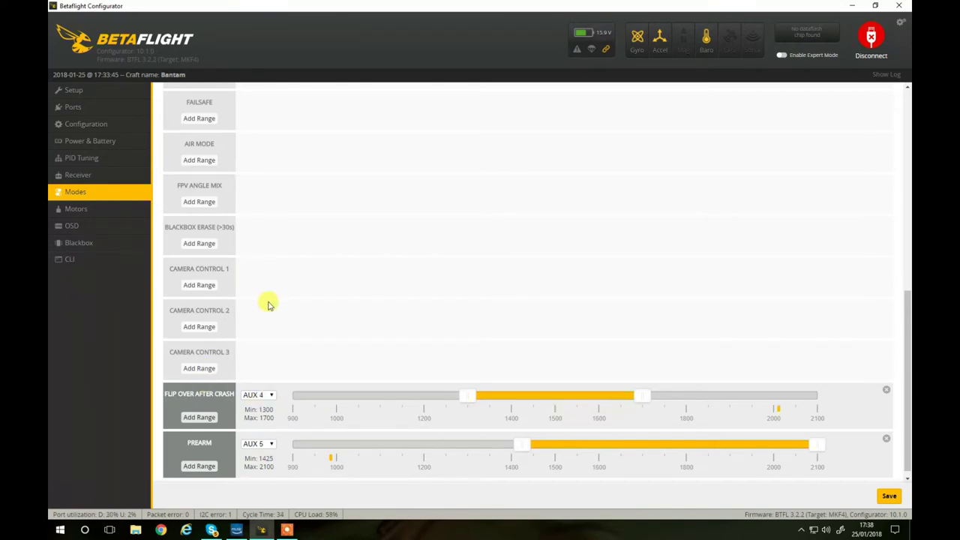
{"action": "left_click_drag", "start_coordinate": [639, 397], "coordinate": [836, 400]}
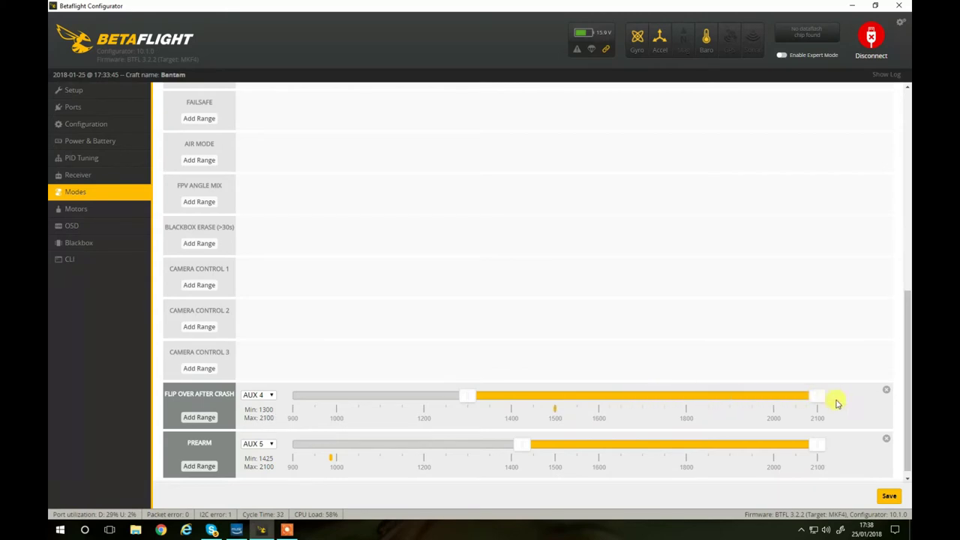
Add activation ranges for the Failsafe and Beeper modes, both assigned to AUX 3
{"action": "scroll", "coordinate": [579, 298], "scroll_direction": "up", "scroll_amount": 2}
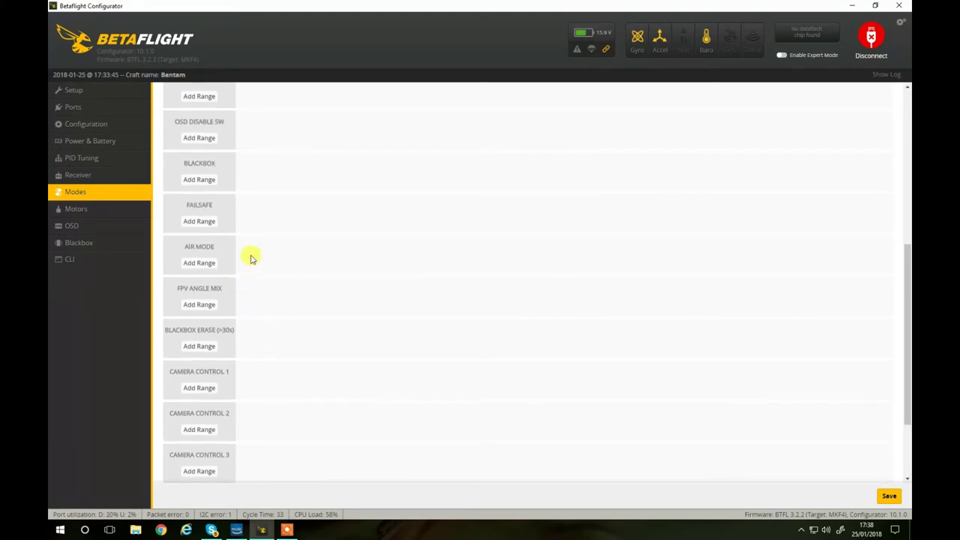
{"action": "left_click", "coordinate": [201, 221]}
{"action": "scroll", "coordinate": [360, 253], "scroll_direction": "down", "scroll_amount": 2}
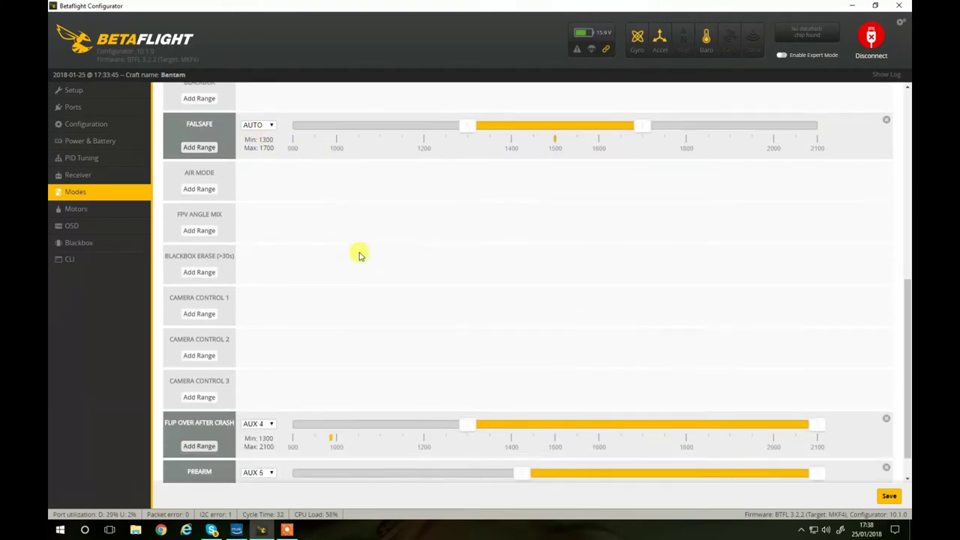
{"action": "scroll", "coordinate": [360, 253], "scroll_direction": "up", "scroll_amount": 4}
{"action": "scroll", "coordinate": [360, 256], "scroll_direction": "up", "scroll_amount": 1}
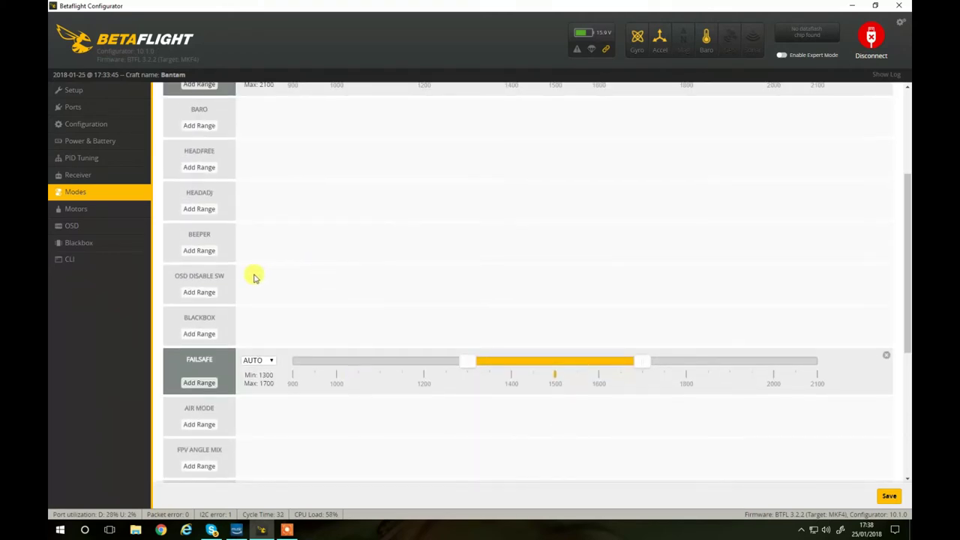
{"action": "left_click", "coordinate": [202, 251]}
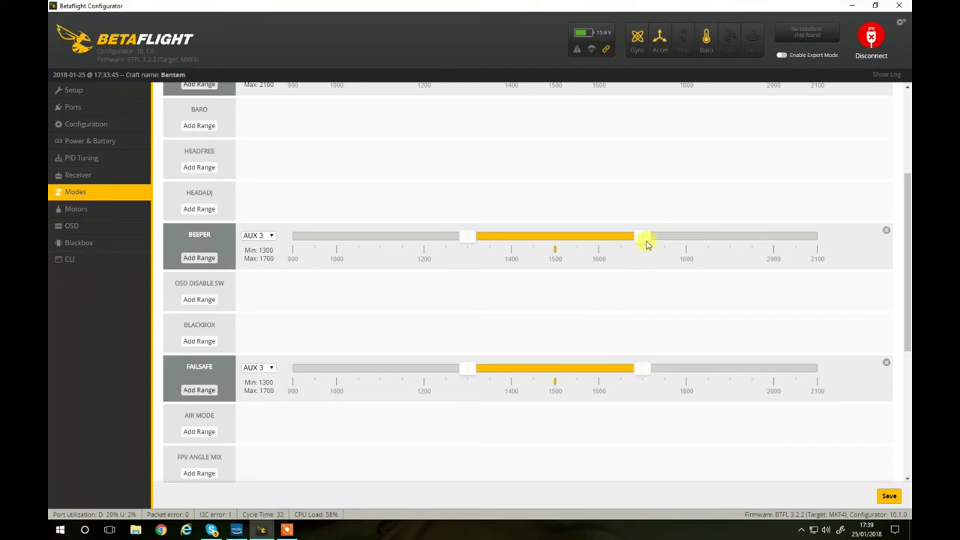
Set the Beeper range to 1650–2100 and extend the Failsafe range's upper limit to 2100
{"action": "left_click_drag", "start_coordinate": [637, 238], "coordinate": [826, 238]}
{"action": "left_click_drag", "start_coordinate": [465, 235], "coordinate": [619, 251]}
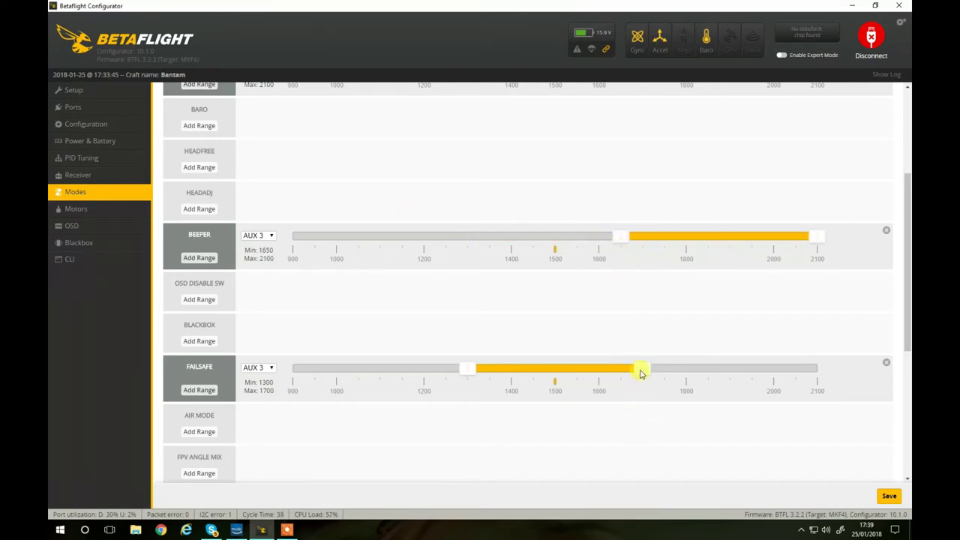
{"action": "left_click_drag", "start_coordinate": [640, 369], "coordinate": [820, 379]}
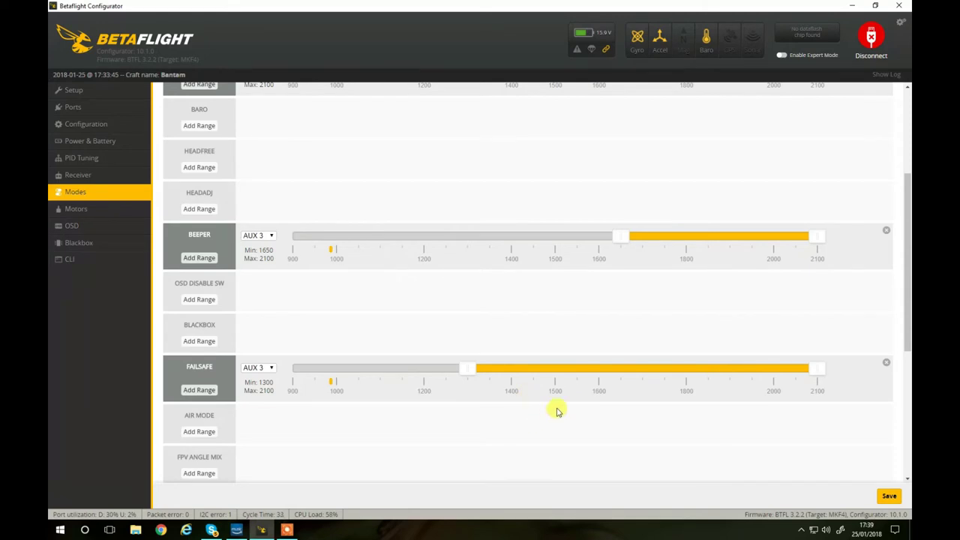
{"action": "scroll", "coordinate": [513, 273], "scroll_direction": "up", "scroll_amount": 2}
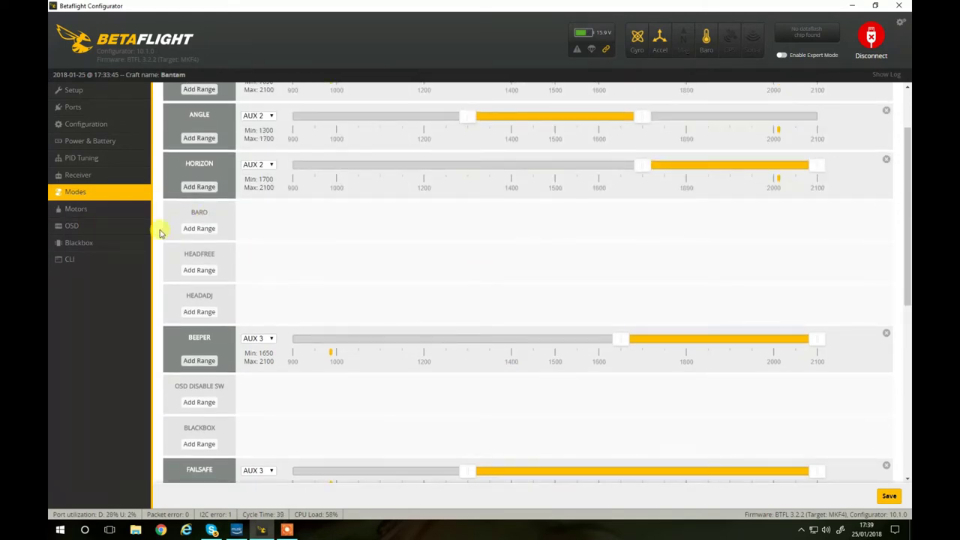
{"action": "scroll", "coordinate": [225, 337], "scroll_direction": "down", "scroll_amount": 3}
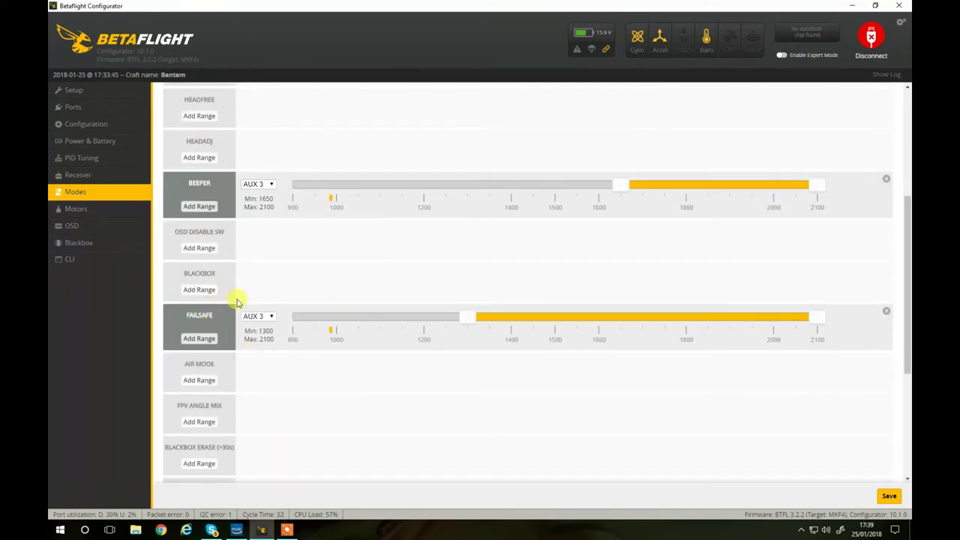
{"action": "scroll", "coordinate": [242, 371], "scroll_direction": "down", "scroll_amount": 1}
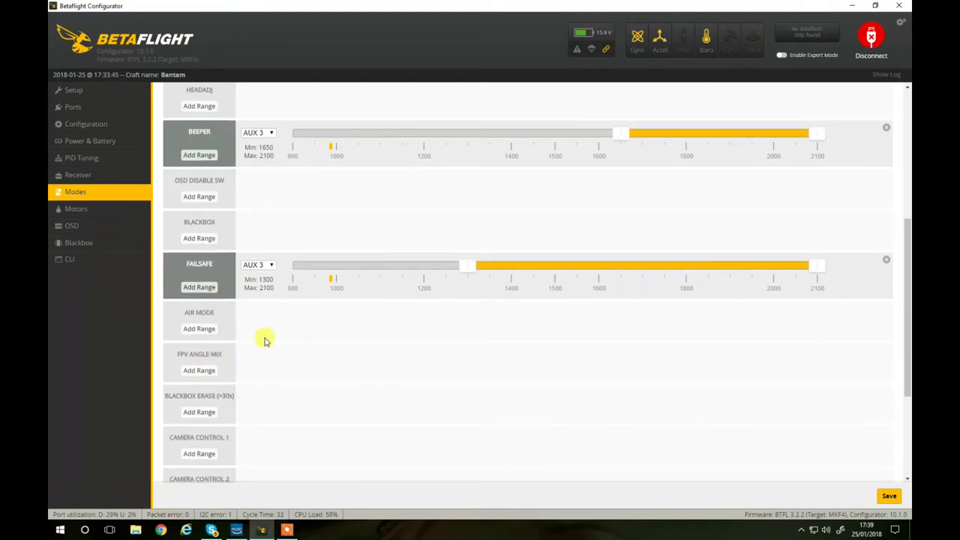
{"action": "scroll", "coordinate": [472, 388], "scroll_direction": "down", "scroll_amount": 2}
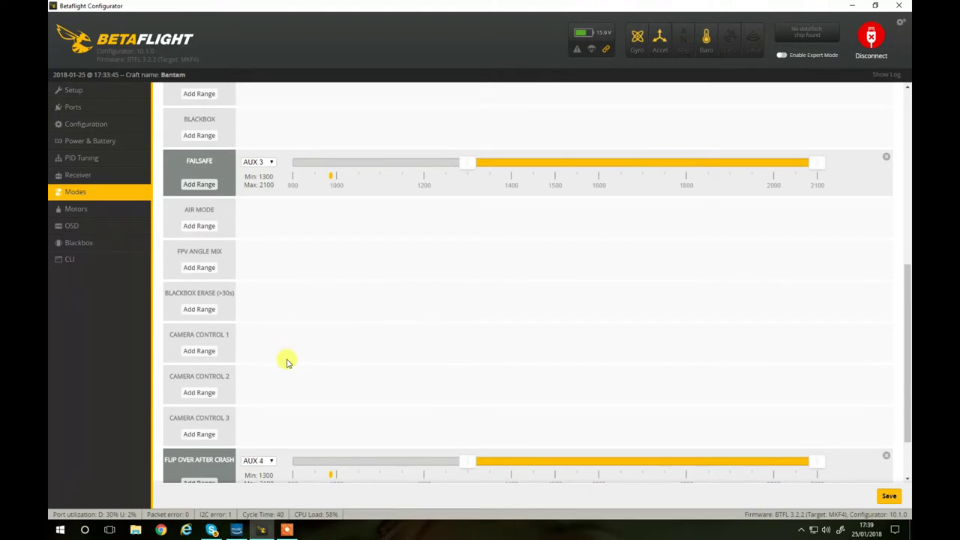
{"action": "scroll", "coordinate": [761, 468], "scroll_direction": "down", "scroll_amount": 2}
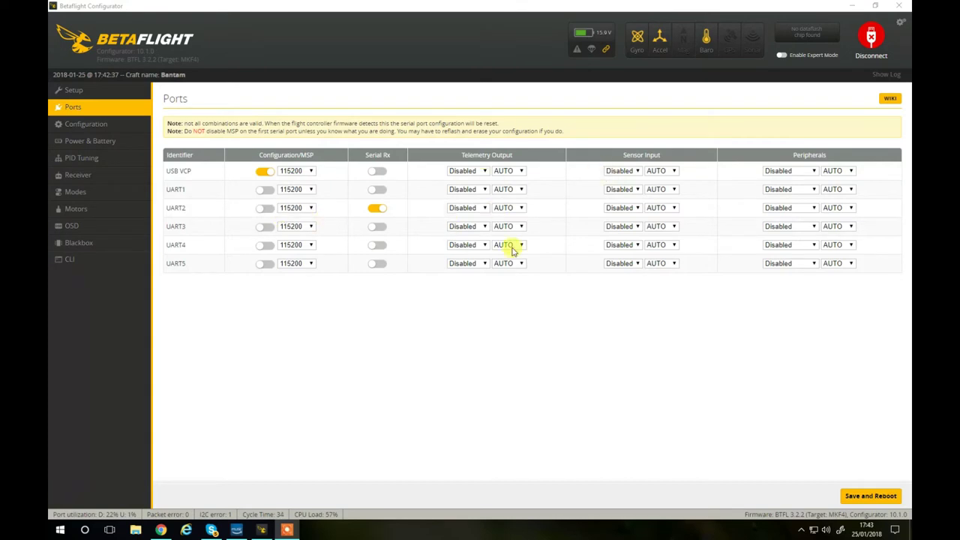
{"action": "left_click", "coordinate": [653, 189]}
{"action": "left_click", "coordinate": [635, 189]}
{"action": "left_click", "coordinate": [634, 189]}
{"action": "left_click", "coordinate": [634, 189]}
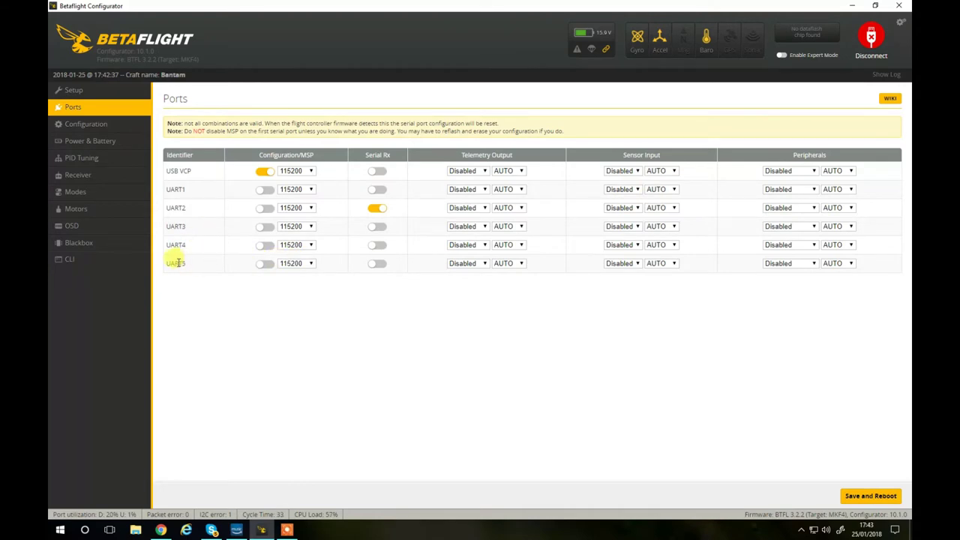
Set the UART5 peripheral to IRC Tramp and save the port configuration with a reboot
{"action": "left_click", "coordinate": [800, 264]}
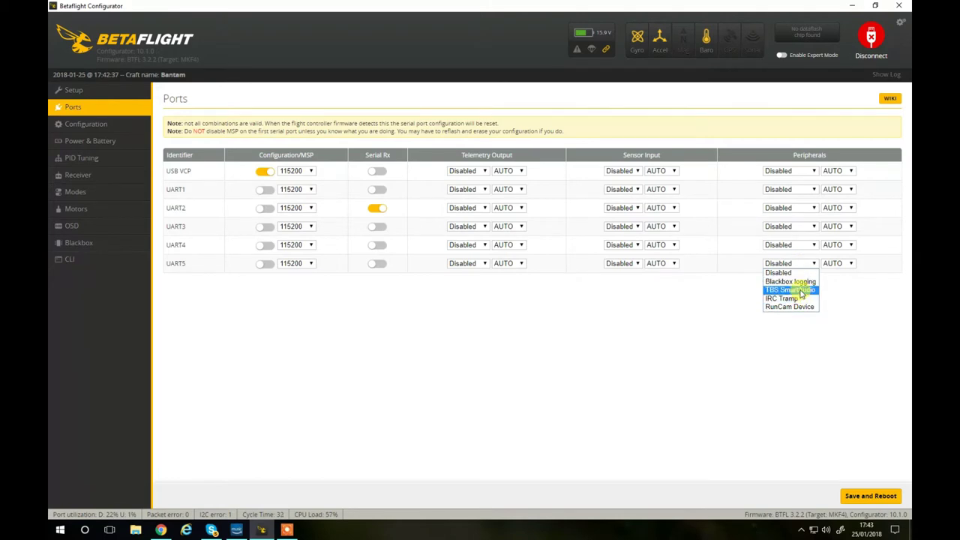
{"action": "left_click", "coordinate": [799, 299]}
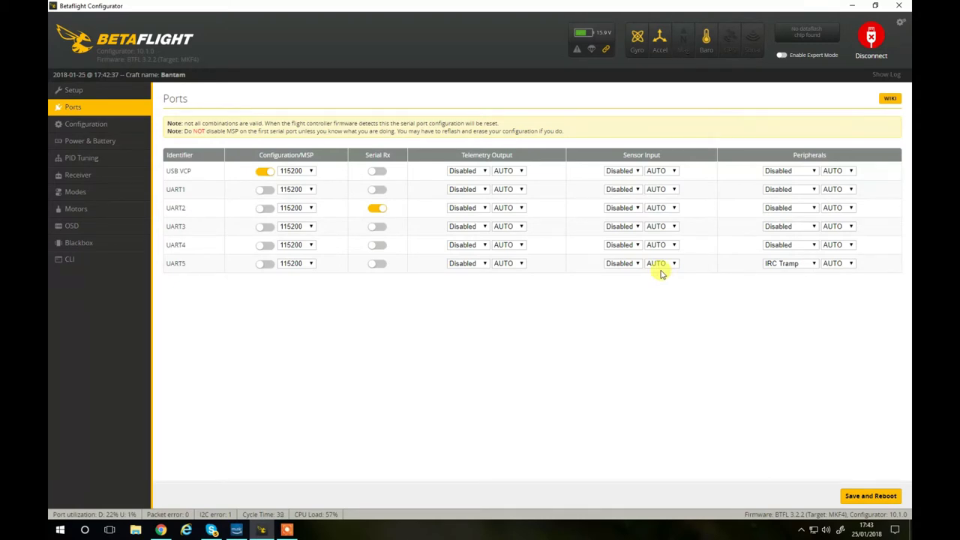
{"action": "left_click", "coordinate": [871, 493]}
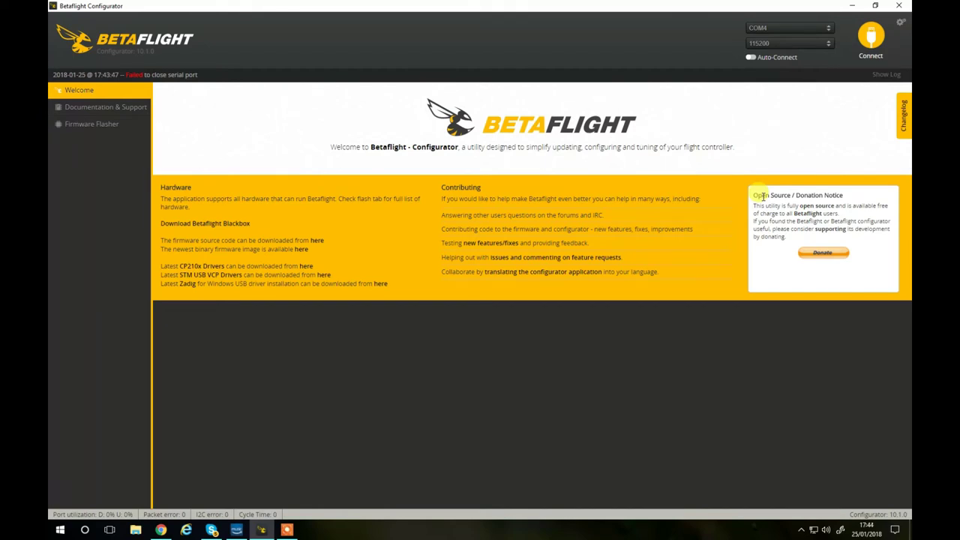
Reconnect to the flight controller and open the OSD settings
{"action": "left_click", "coordinate": [871, 35]}
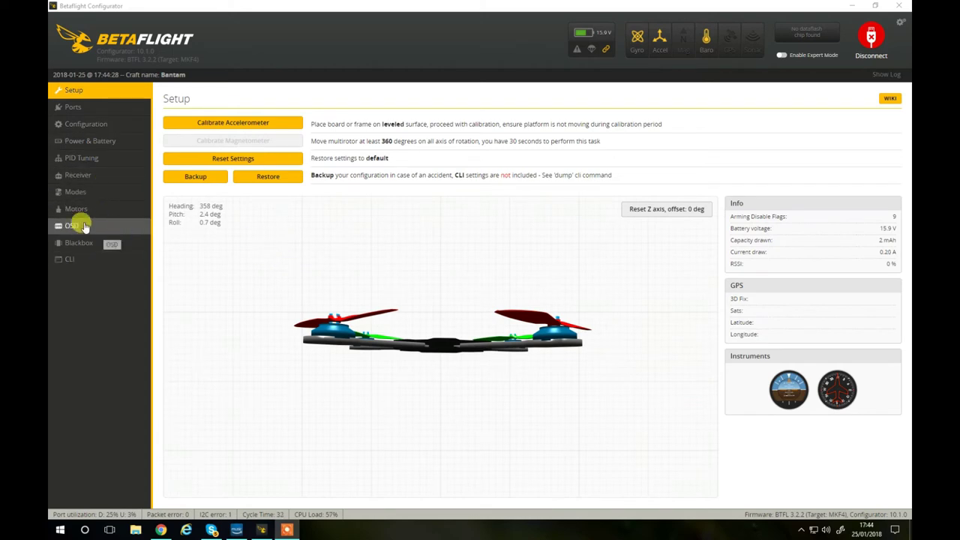
{"action": "left_click", "coordinate": [72, 226]}
{"action": "left_click", "coordinate": [72, 226]}
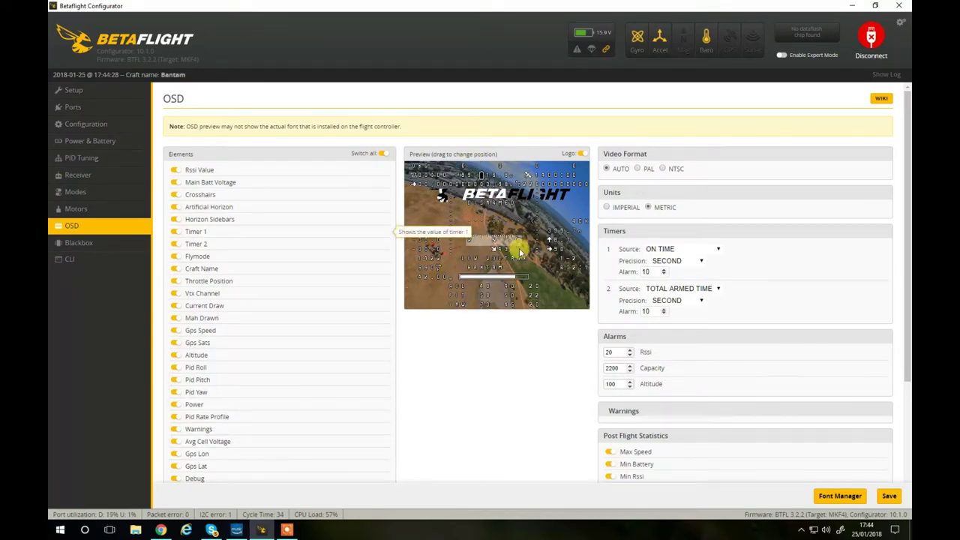
Disable the Rssi Value, Crosshairs, Artificial Horizon, Horizon Sidebars, Flymode, Throttle Position and Vtx Channel OSD elements
{"action": "left_click", "coordinate": [175, 171]}
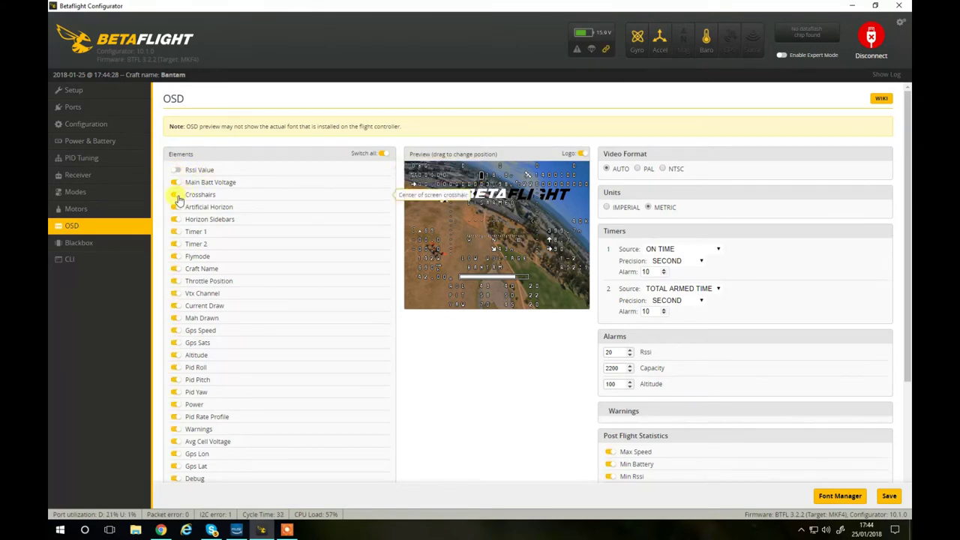
{"action": "left_click", "coordinate": [175, 195]}
{"action": "left_click", "coordinate": [174, 207]}
{"action": "left_click", "coordinate": [175, 220]}
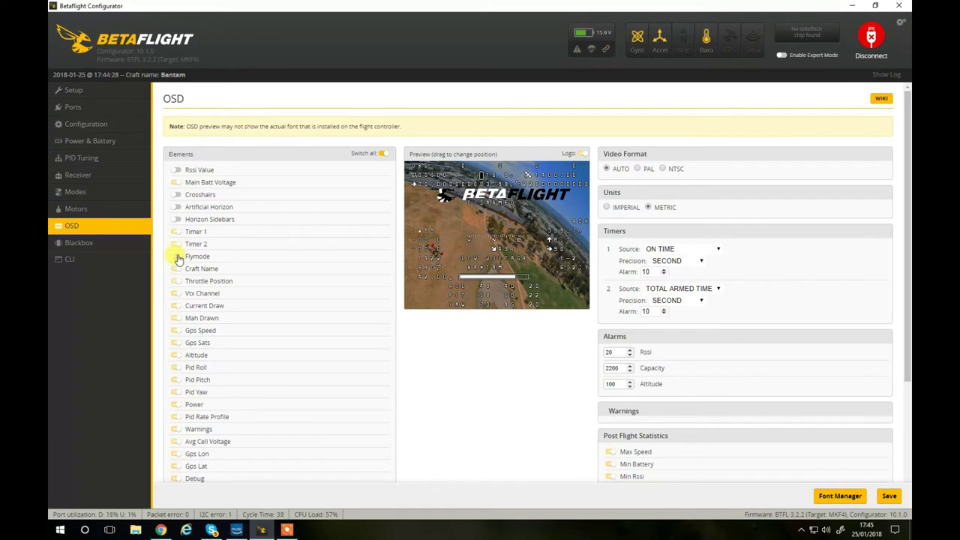
{"action": "left_click", "coordinate": [175, 256]}
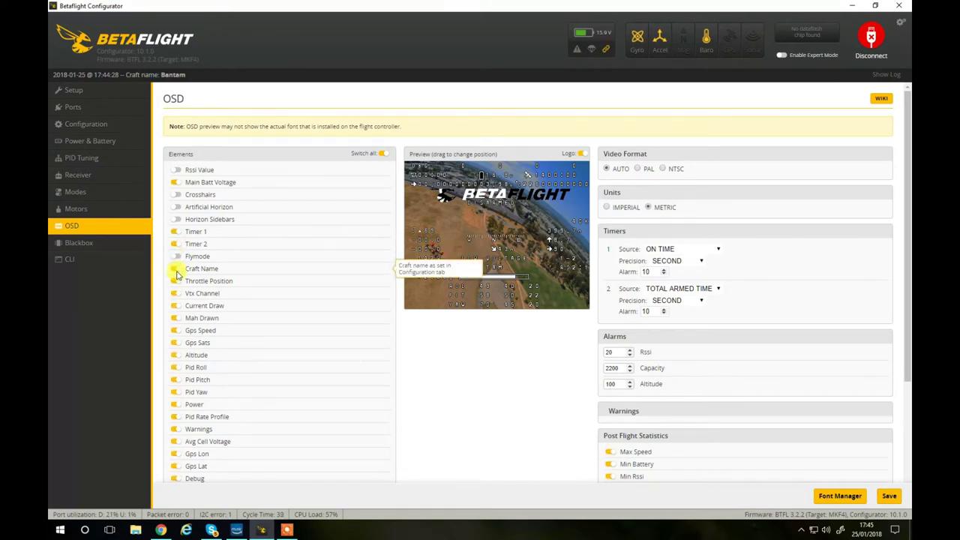
{"action": "left_click", "coordinate": [175, 293]}
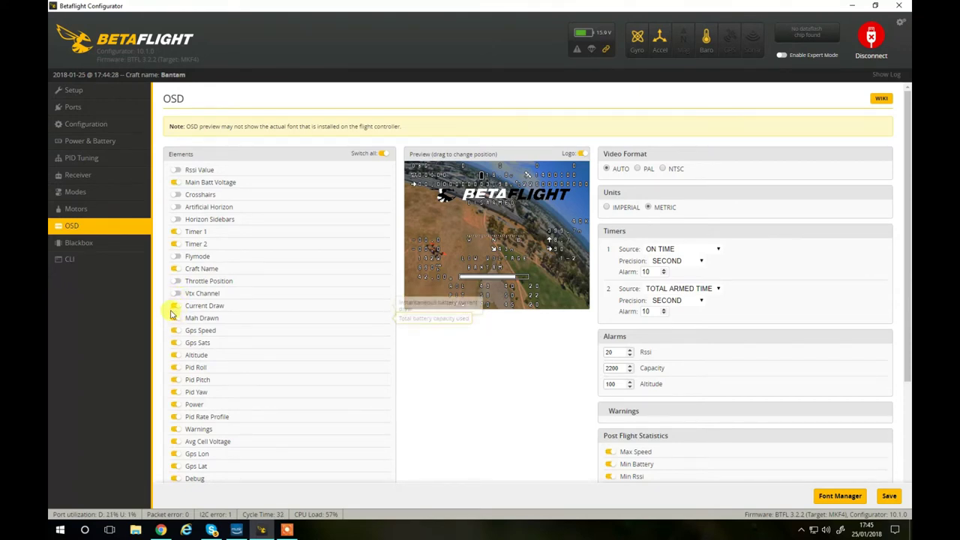
Disable the Gps Speed, Gps Sats, Pid Roll, Pid Pitch and Pid Yaw OSD elements
{"action": "left_click", "coordinate": [176, 331]}
{"action": "left_click", "coordinate": [177, 343]}
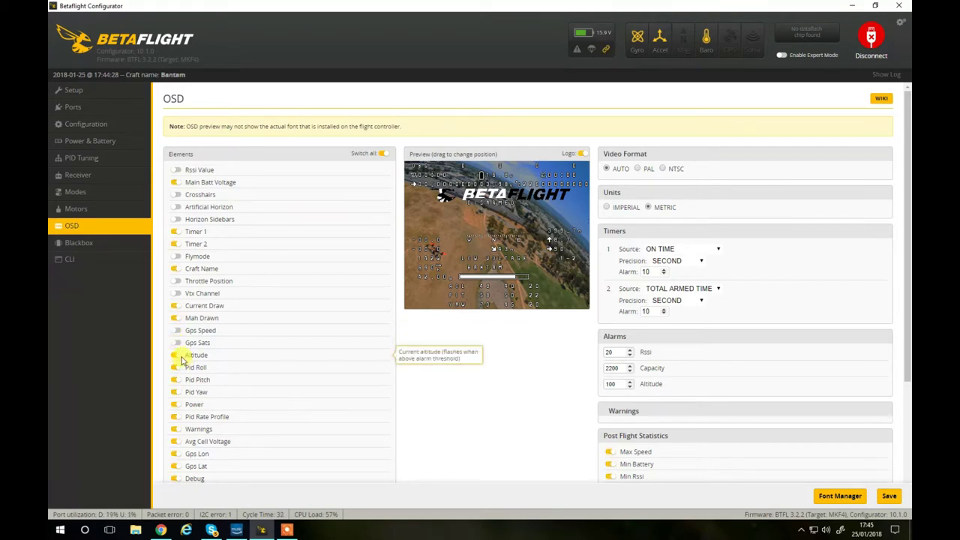
{"action": "left_click", "coordinate": [176, 368]}
{"action": "left_click", "coordinate": [176, 379]}
{"action": "left_click", "coordinate": [176, 392]}
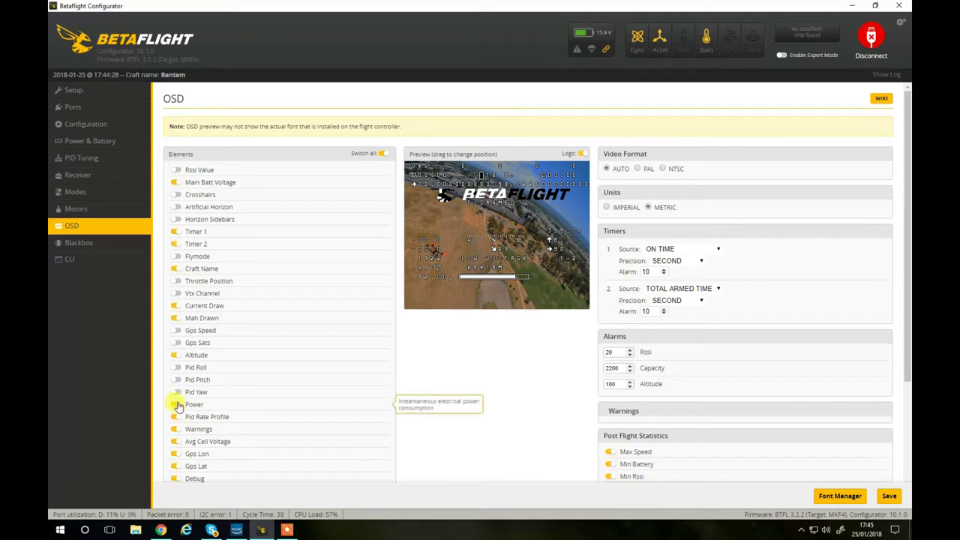
Disable Power, Pid Rate Profile, Warnings, Gps Lon, Gps Lat, Debug, Pitch Angle and Roll Angle, and move the battery usage bar lower in the preview
{"action": "left_click", "coordinate": [177, 405]}
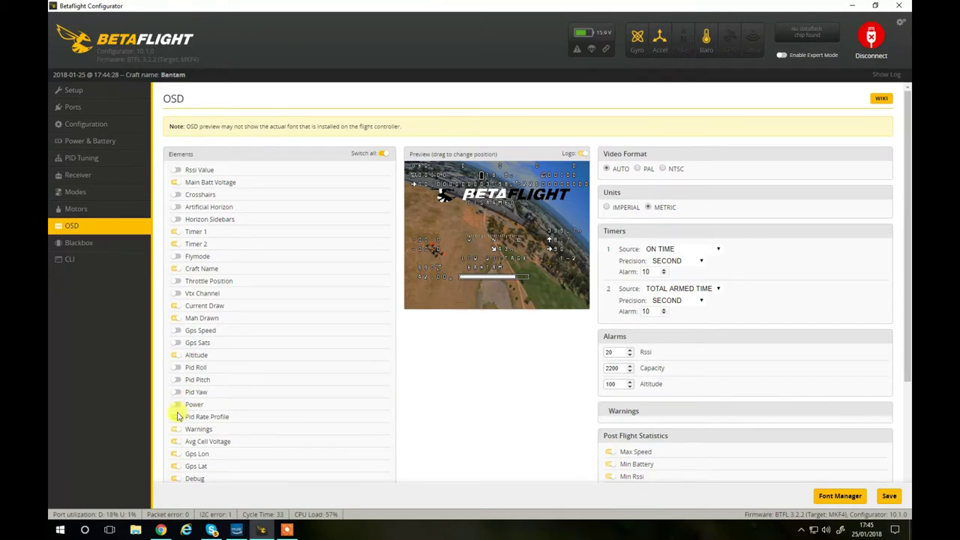
{"action": "left_click", "coordinate": [175, 430]}
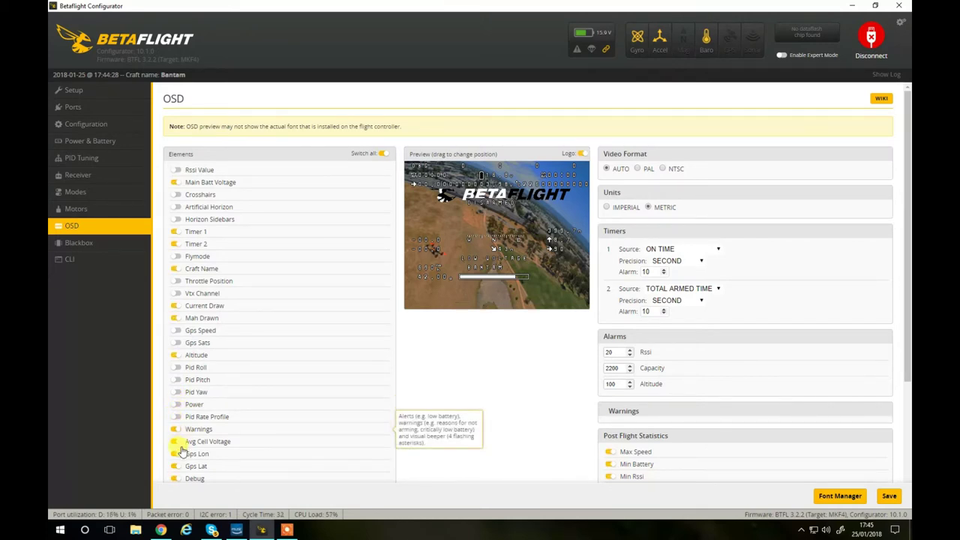
{"action": "left_click", "coordinate": [175, 454]}
{"action": "left_click", "coordinate": [176, 466]}
{"action": "left_click", "coordinate": [176, 479]}
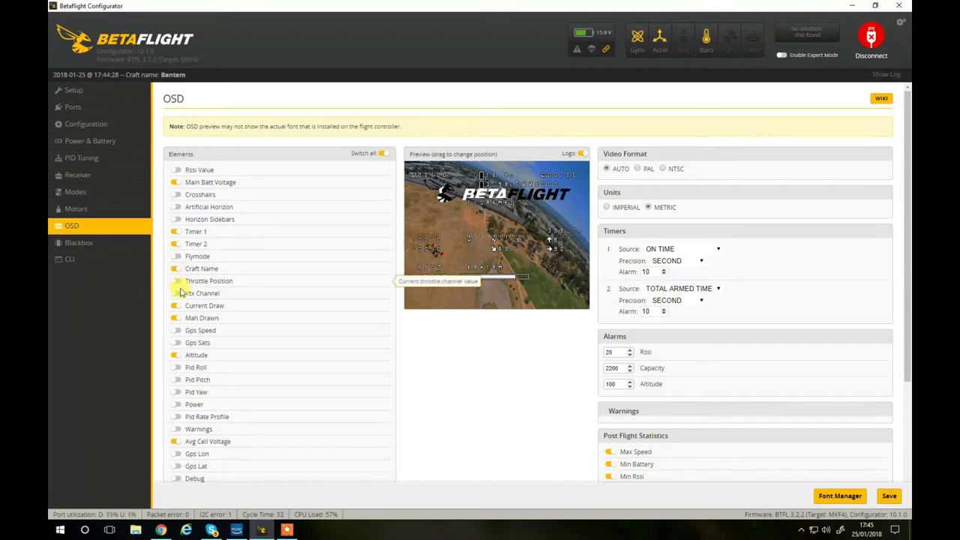
{"action": "left_click", "coordinate": [176, 354]}
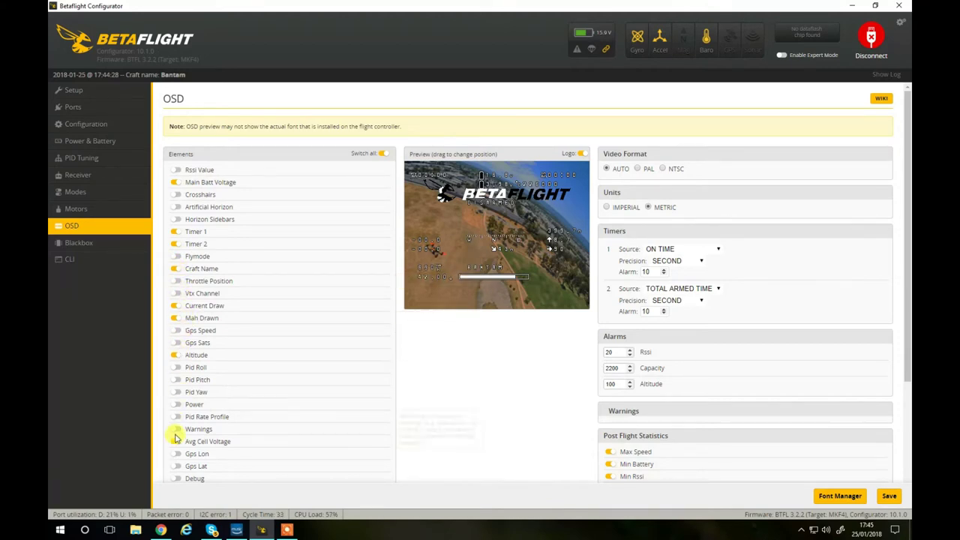
{"action": "mouse_move", "coordinate": [468, 278]}
{"action": "left_mouse_down"}
{"action": "mouse_move", "coordinate": [471, 307]}
{"action": "mouse_move", "coordinate": [469, 293]}
{"action": "left_mouse_up"}
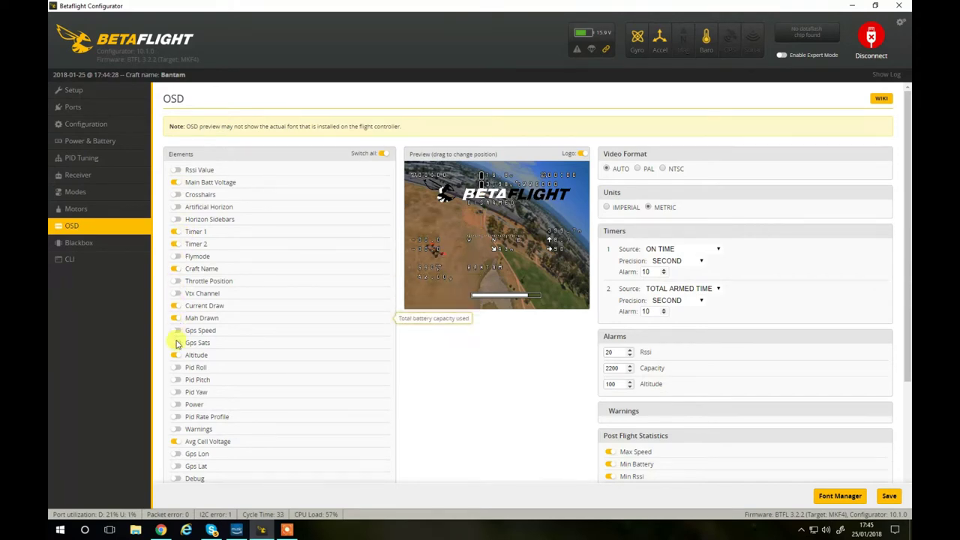
Disable Disarmed, Home Direction, Home Distance, Numerical Heading, Numerical Vario, Compass Bar, Esc Temperature, Esc Rpm and Main Batt Usage
{"action": "scroll", "coordinate": [239, 371], "scroll_direction": "down", "scroll_amount": 2}
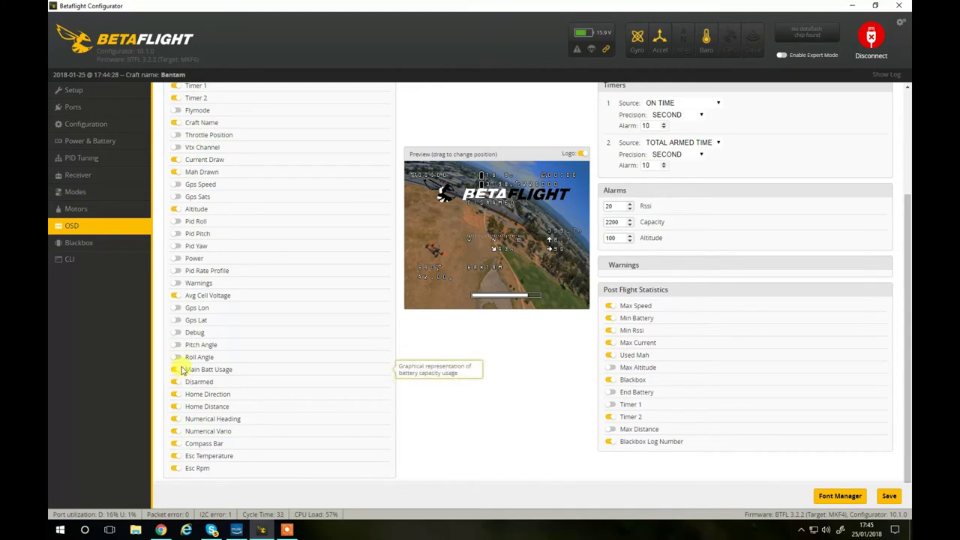
{"action": "left_click", "coordinate": [175, 382]}
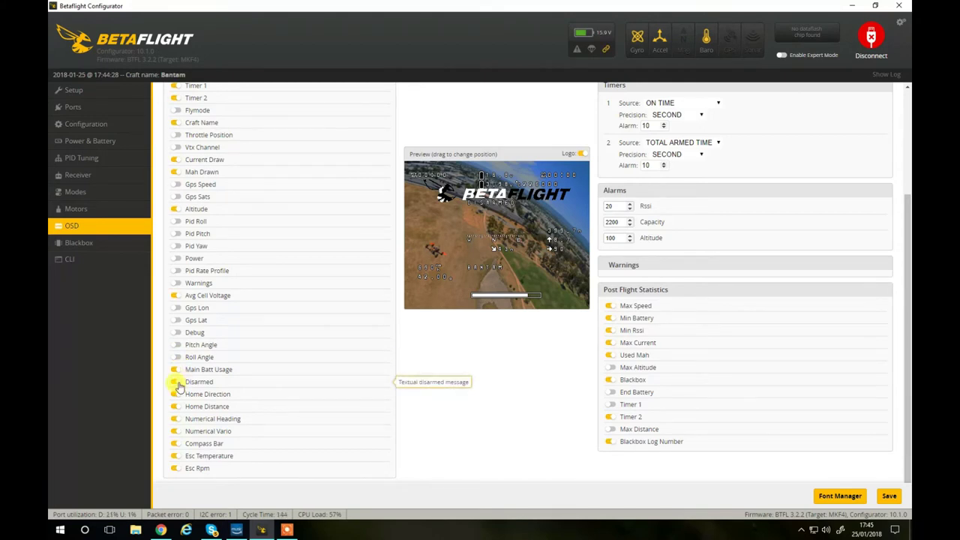
{"action": "left_click", "coordinate": [175, 394]}
{"action": "left_click", "coordinate": [174, 411]}
{"action": "left_click", "coordinate": [174, 419]}
{"action": "left_click", "coordinate": [174, 431]}
{"action": "left_click", "coordinate": [176, 444]}
{"action": "left_click", "coordinate": [175, 456]}
{"action": "left_click", "coordinate": [177, 468]}
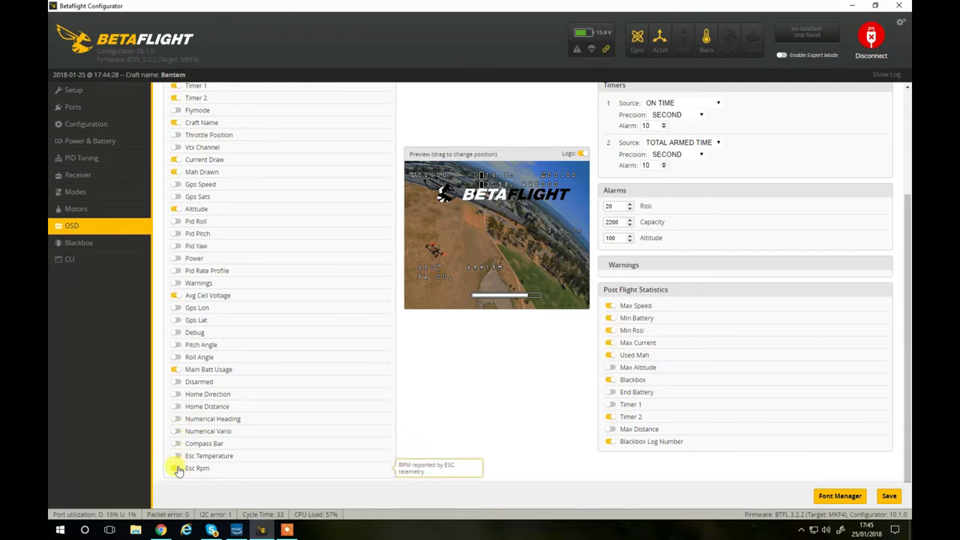
{"action": "left_click", "coordinate": [177, 370]}
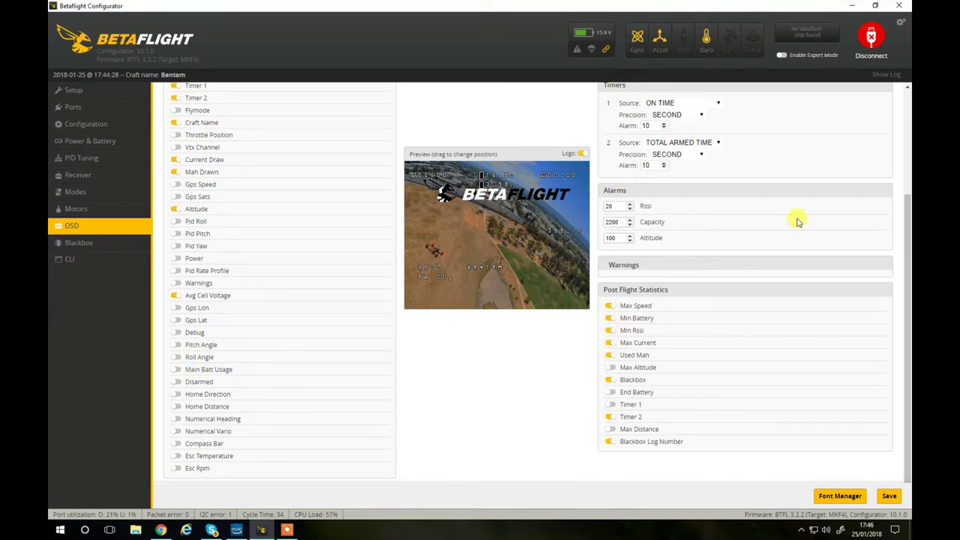
Hide the preview logo and Timer 1, and place Timer 2 in the lower-right corner of the OSD preview
{"action": "left_click_drag", "start_coordinate": [901, 228], "coordinate": [886, 93]}
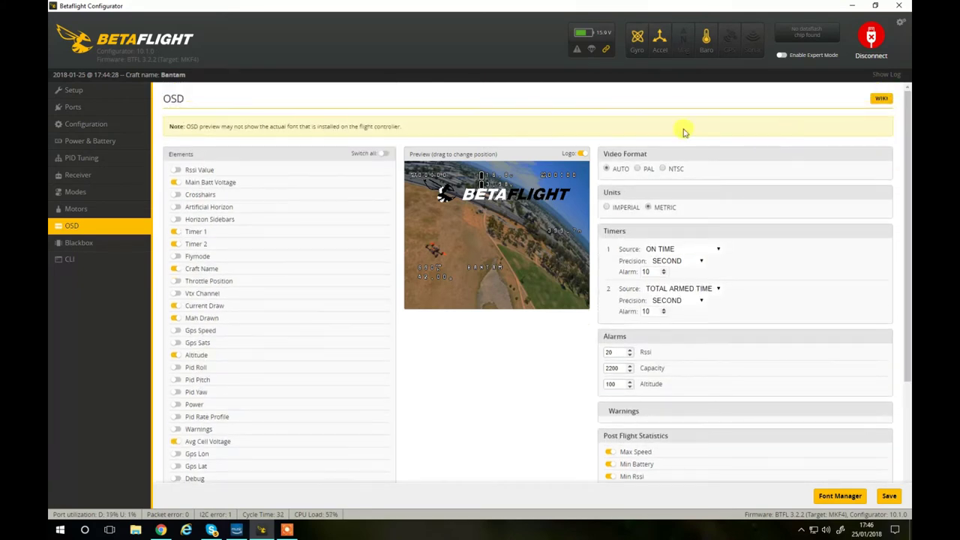
{"action": "left_click", "coordinate": [582, 153]}
{"action": "left_click_drag", "start_coordinate": [442, 174], "coordinate": [536, 294]}
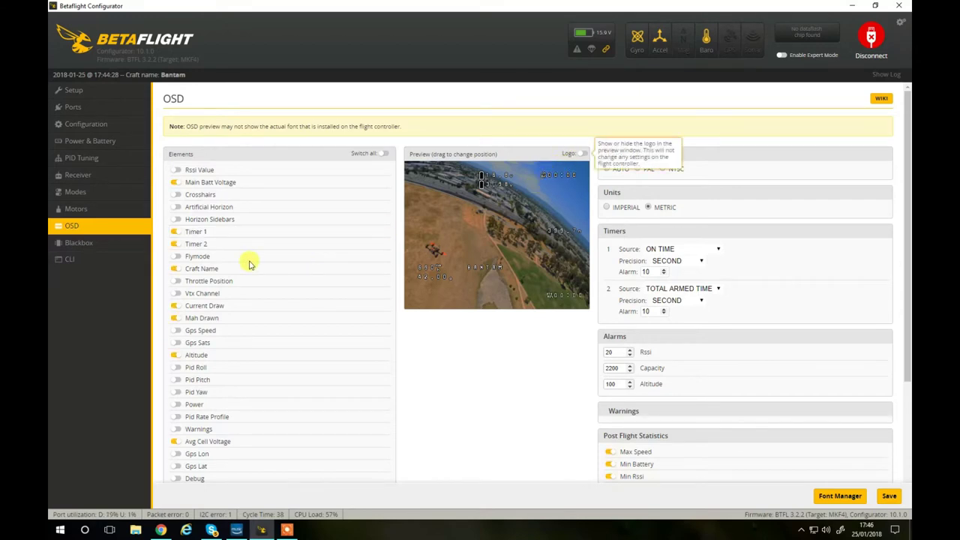
{"action": "left_click", "coordinate": [177, 232]}
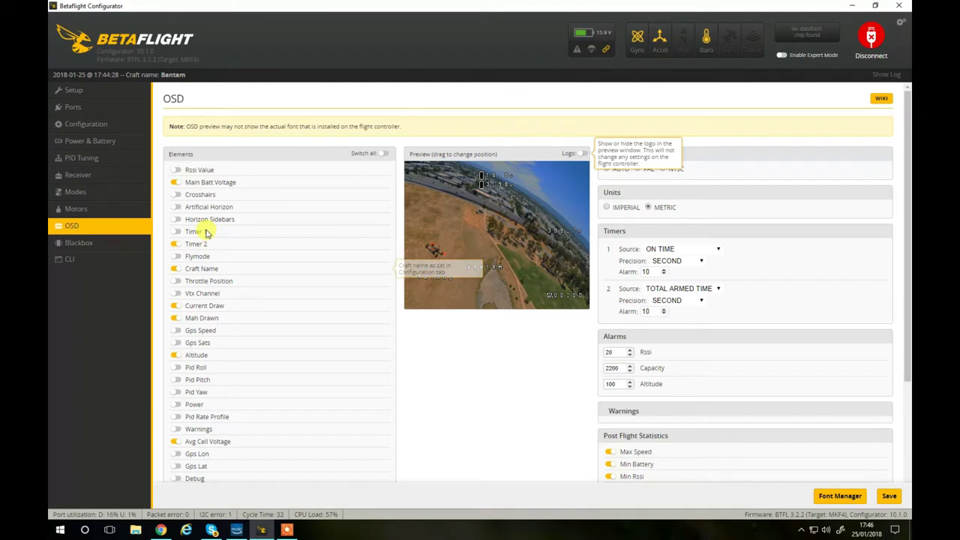
Place the craft name at the OSD preview's bottom centre, the mAh drawn at its lower left and the altitude at its upper right
{"action": "left_click_drag", "start_coordinate": [496, 299], "coordinate": [486, 297]}
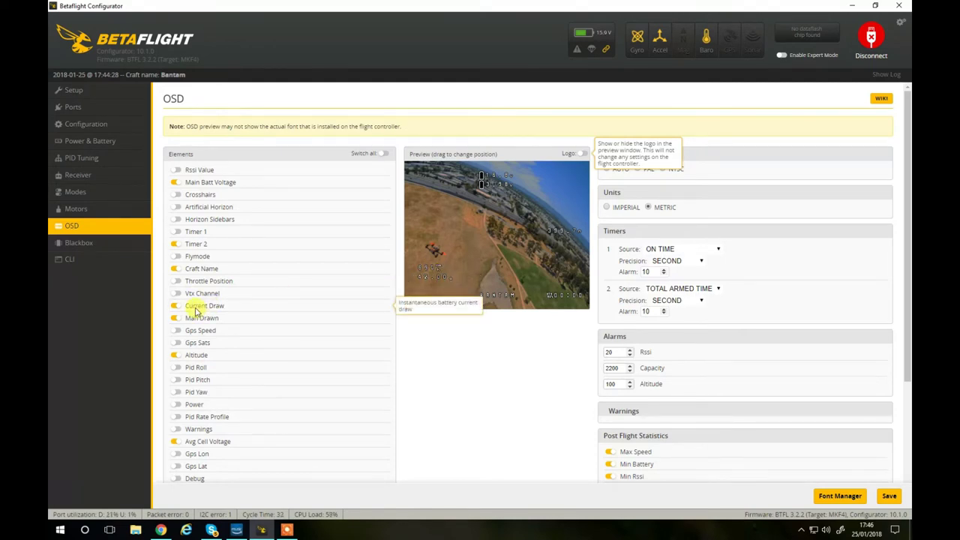
{"action": "left_click_drag", "start_coordinate": [423, 296], "coordinate": [416, 294]}
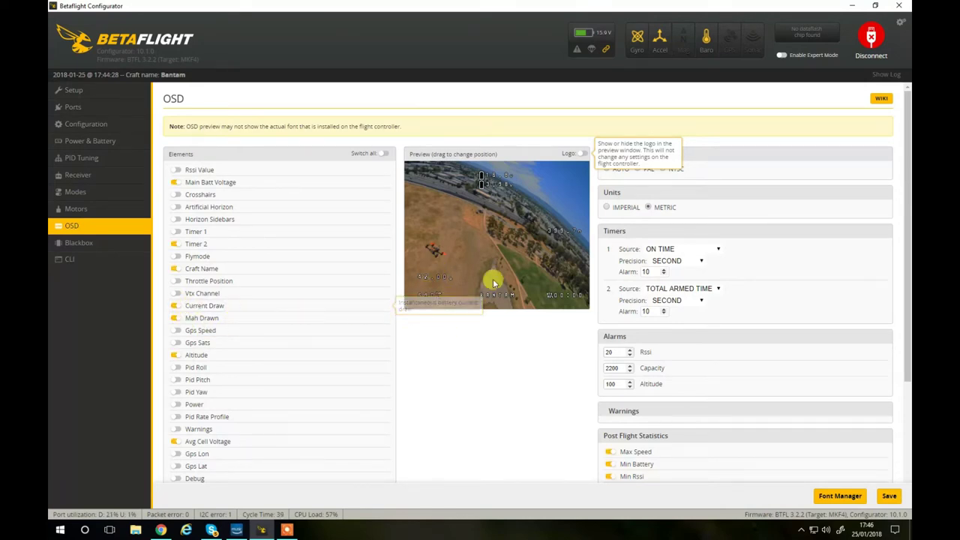
{"action": "left_click_drag", "start_coordinate": [568, 236], "coordinate": [549, 193]}
Disable Current Draw and move the main battery and average cell voltage readouts to the OSD preview's lower left, above the mAh drawn
{"action": "left_click", "coordinate": [496, 175]}
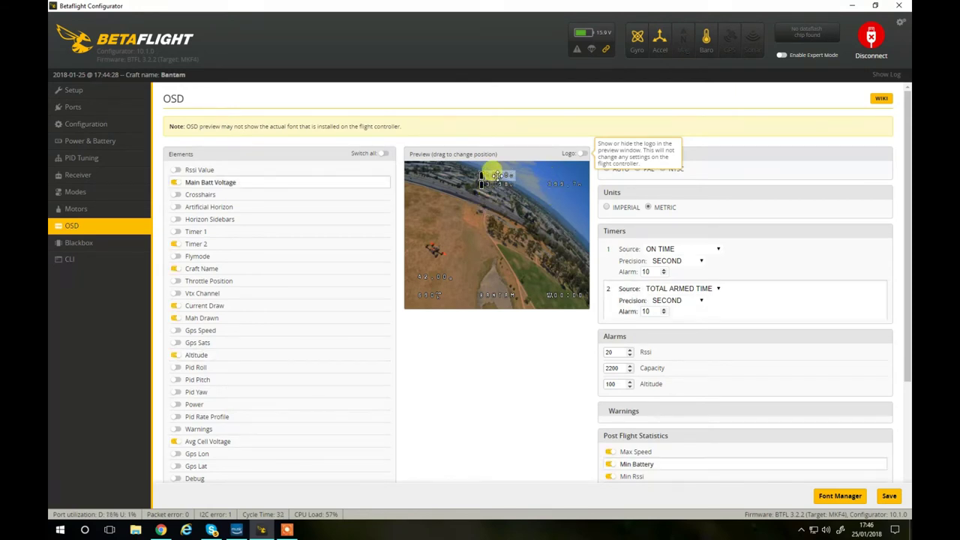
{"action": "left_click", "coordinate": [175, 306]}
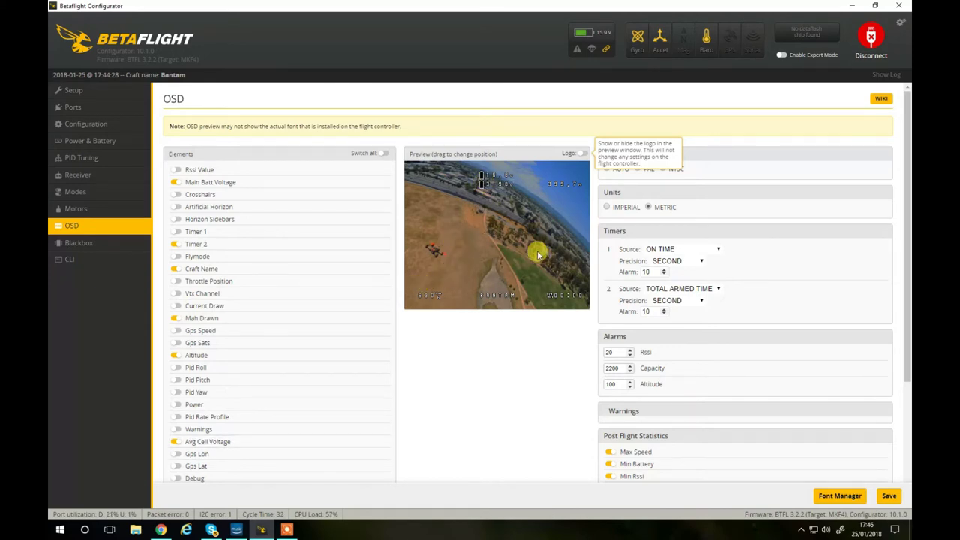
{"action": "left_click_drag", "start_coordinate": [493, 177], "coordinate": [421, 276]}
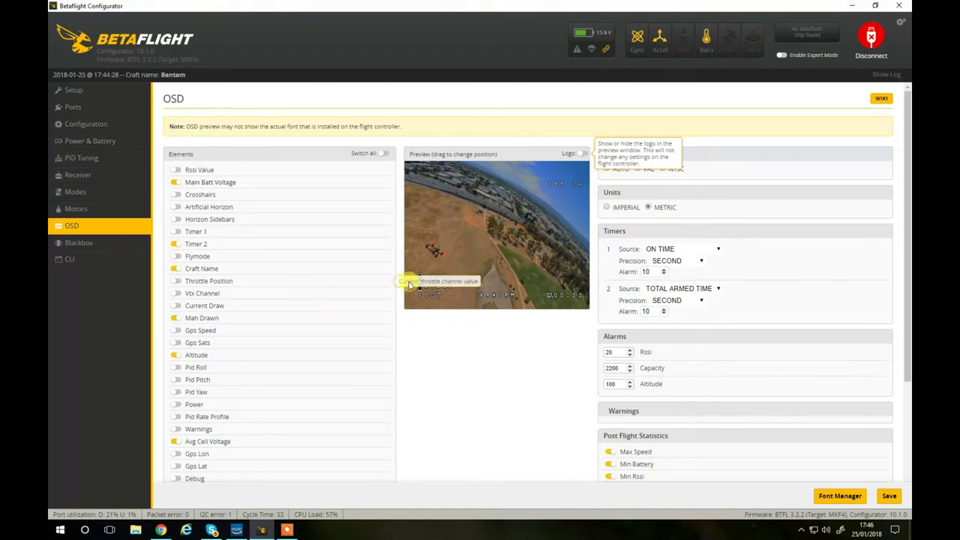
Set the capacity alarm to 1300 and the altitude alarm to 0, and save the OSD configuration
{"action": "left_click", "coordinate": [629, 370]}
{"action": "left_click", "coordinate": [679, 391]}
{"action": "scroll", "coordinate": [679, 391], "scroll_direction": "down", "scroll_amount": 2}
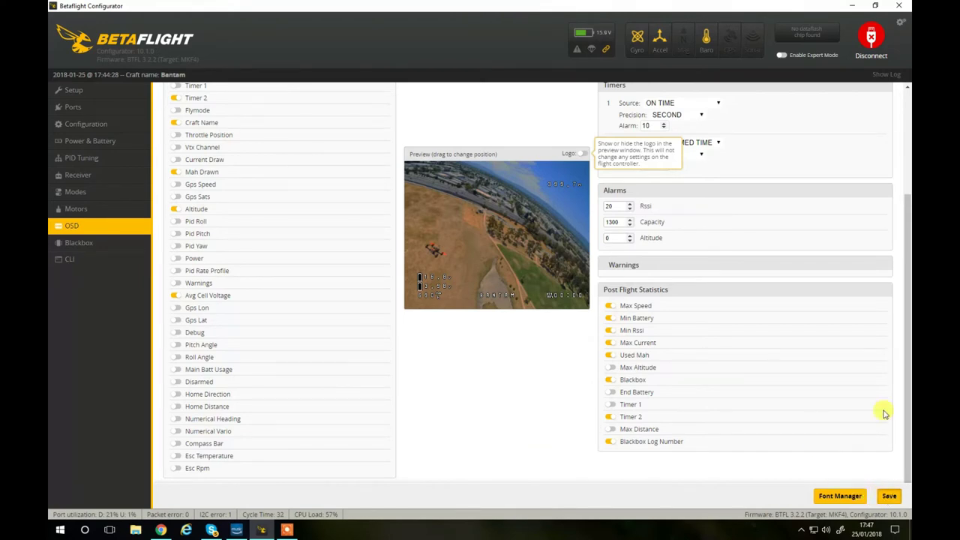
{"action": "left_click", "coordinate": [889, 495]}
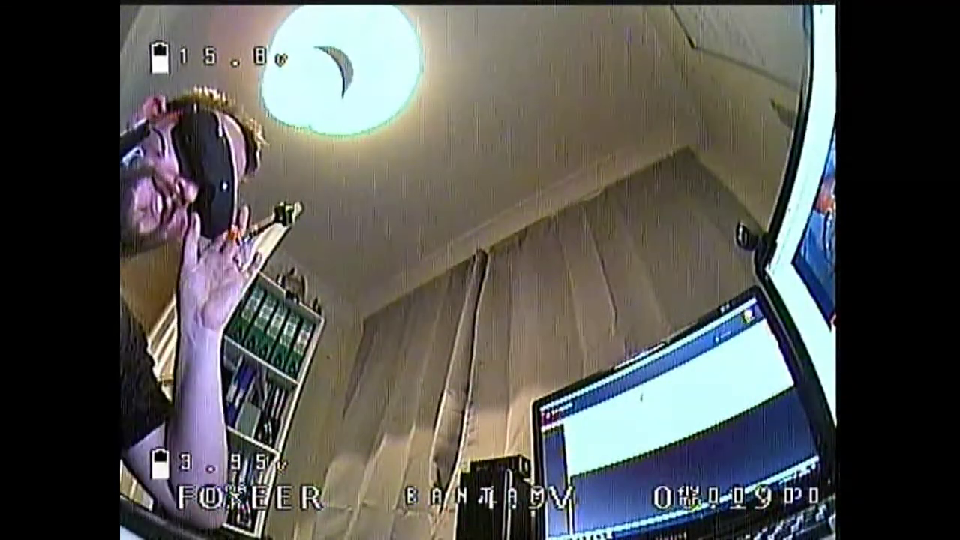